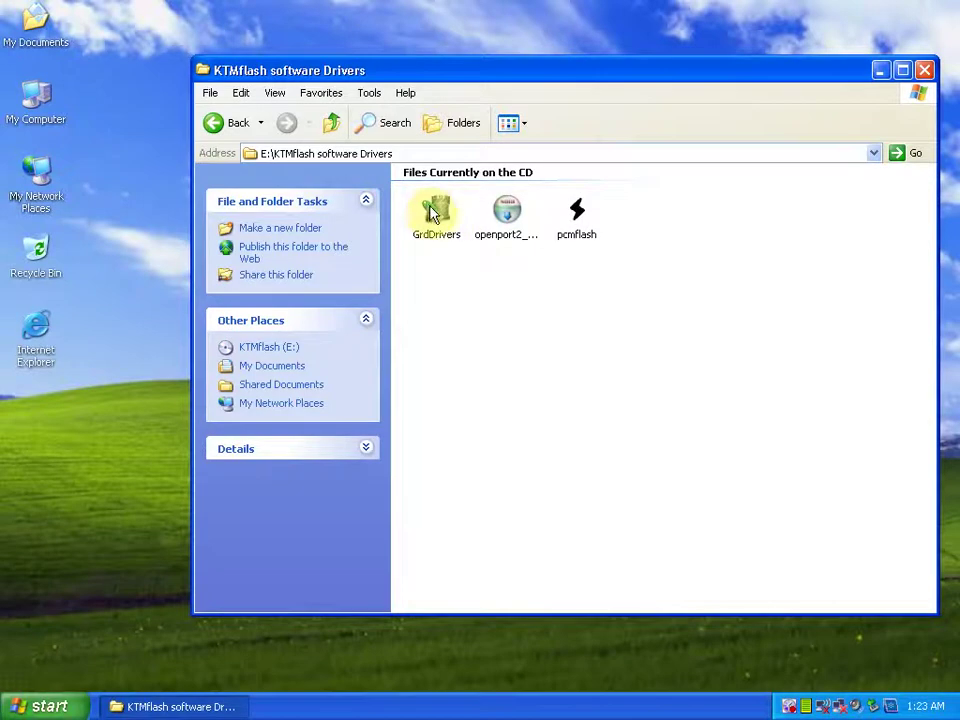
# Run GrdDrivers from the KTMflash software Drivers folder and install the Guardant drivers, closing the installer when done.
pyautogui.rightClick(434, 214)
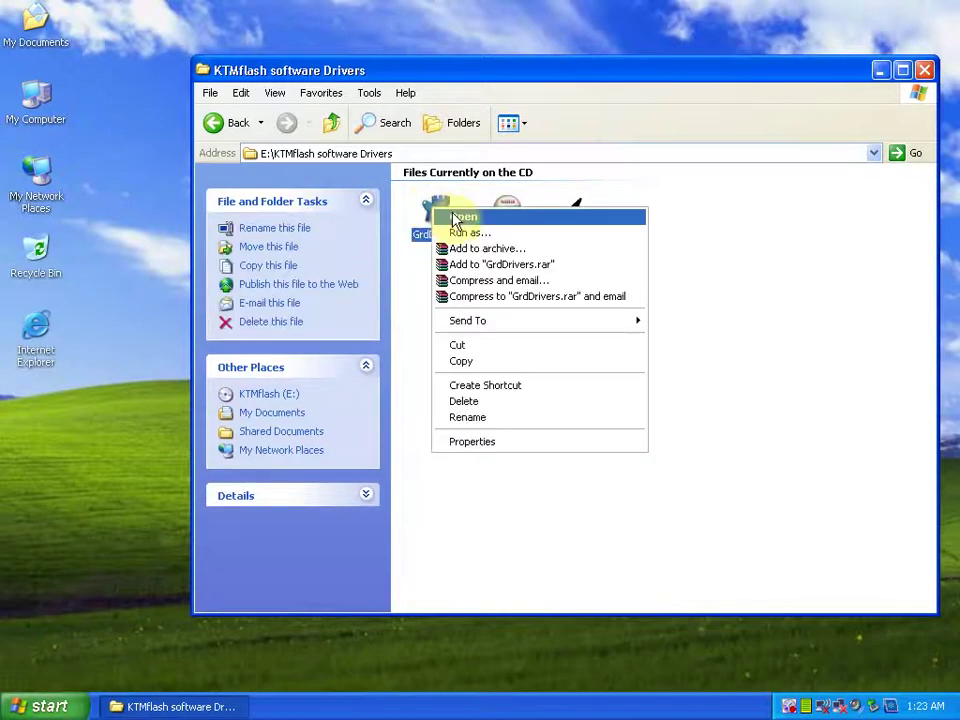
pyautogui.click(460, 217)
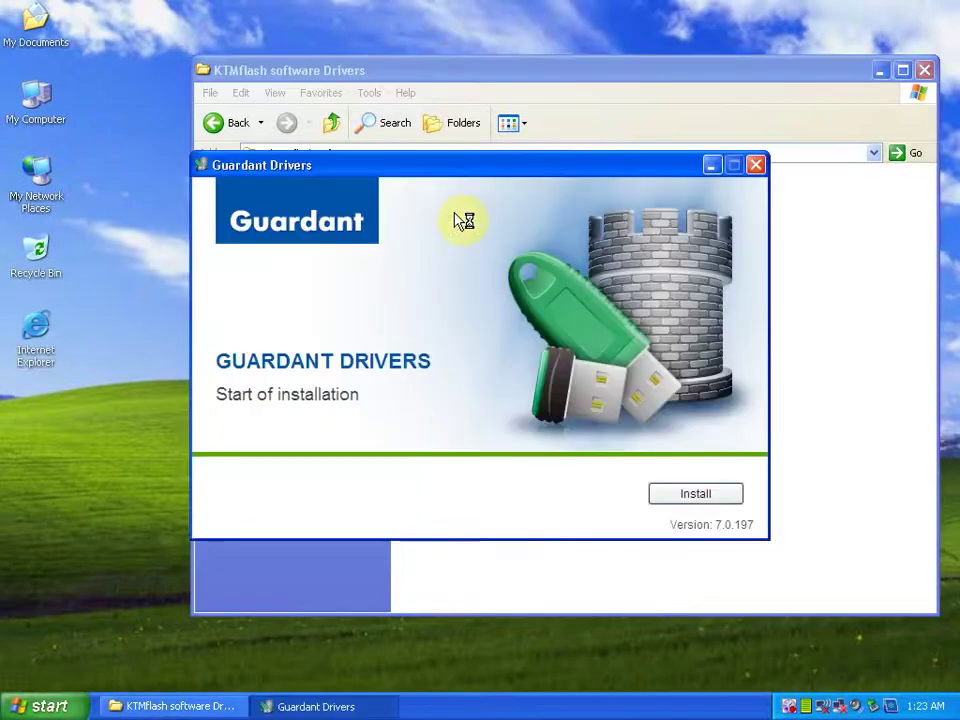
pyautogui.click(705, 496)
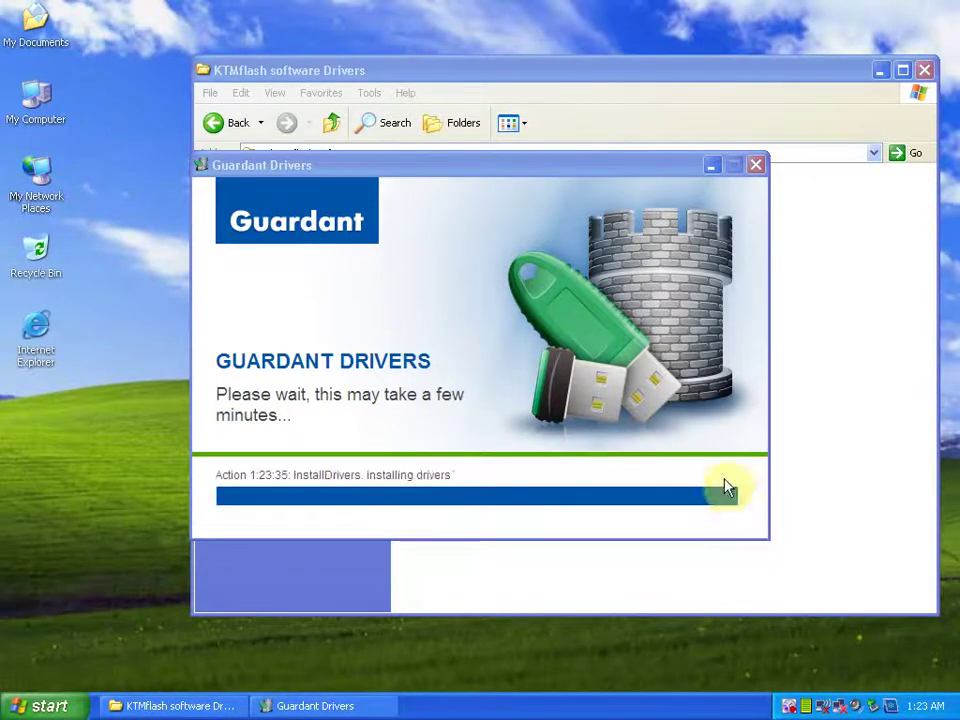
pyautogui.click(694, 493)
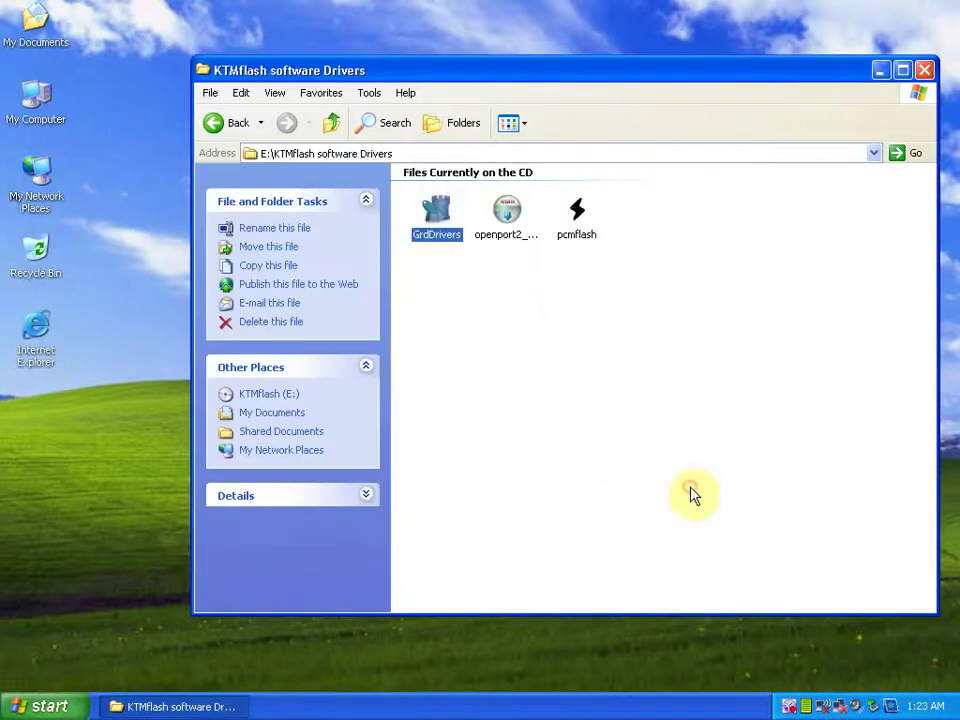
# Install the OpenPort 2.0 J2534 drivers from the openport2_setup_1024791 file, keeping the default destination and Start Menu folders.
pyautogui.rightClick(507, 214)
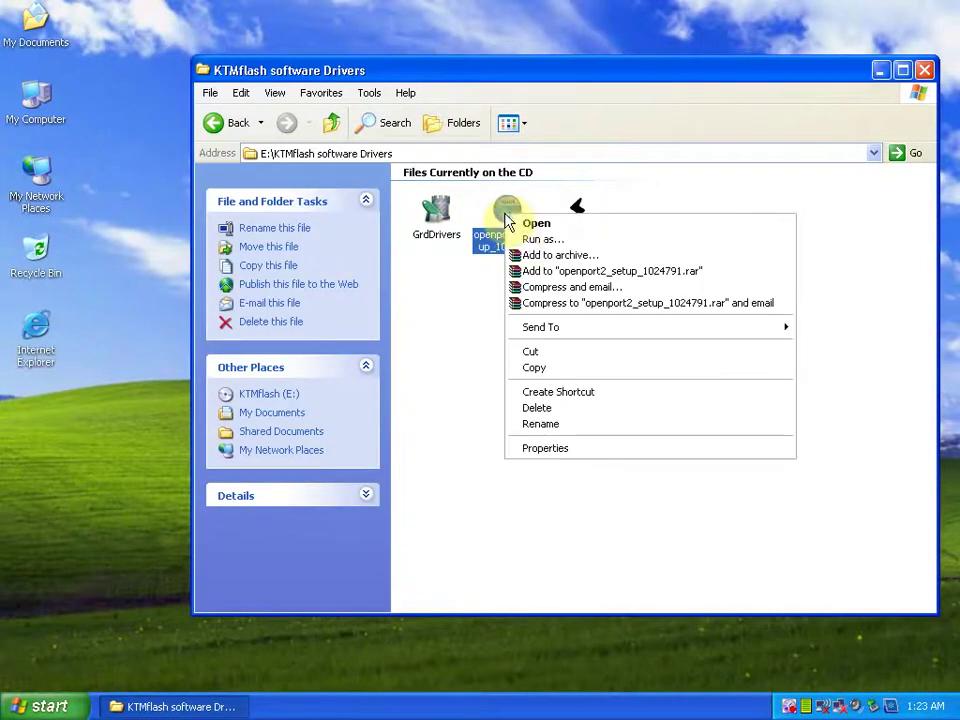
pyautogui.click(527, 224)
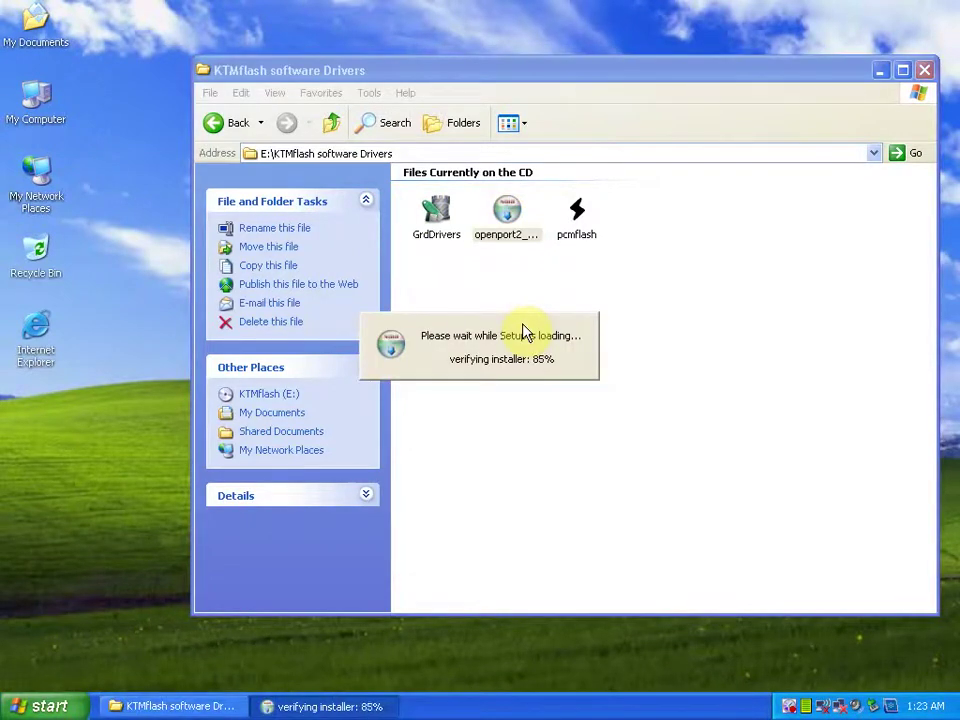
pyautogui.click(592, 507)
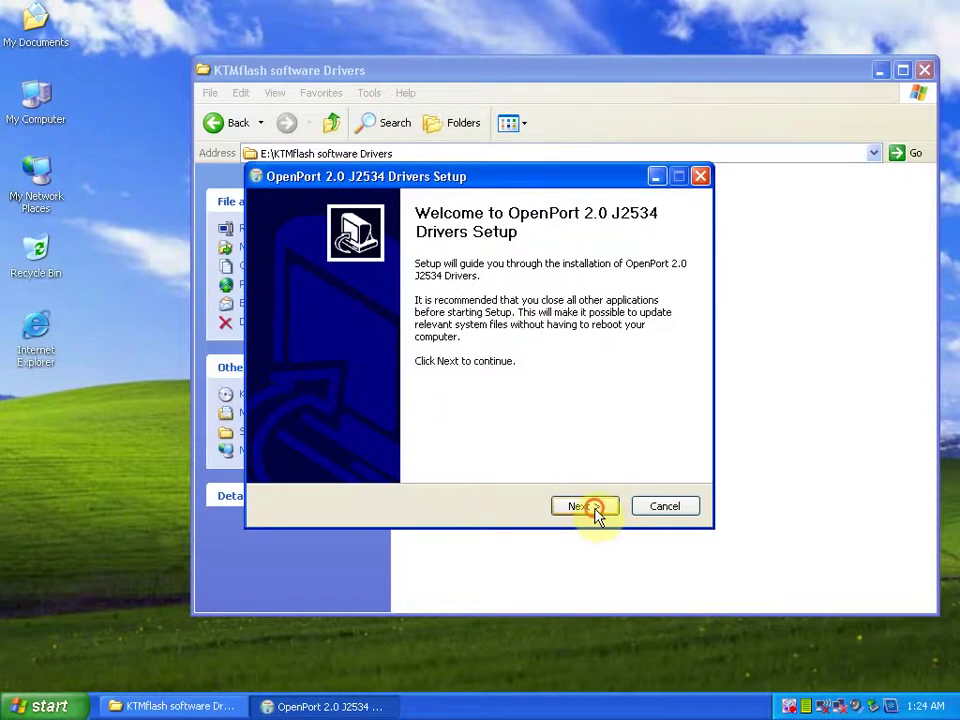
pyautogui.click(587, 507)
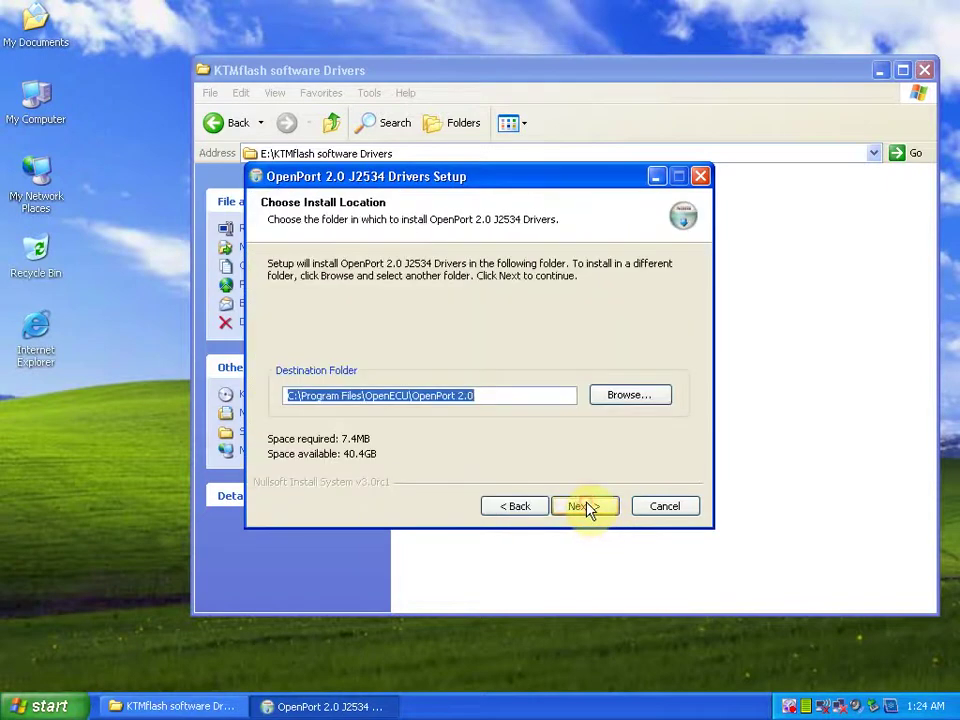
pyautogui.click(587, 507)
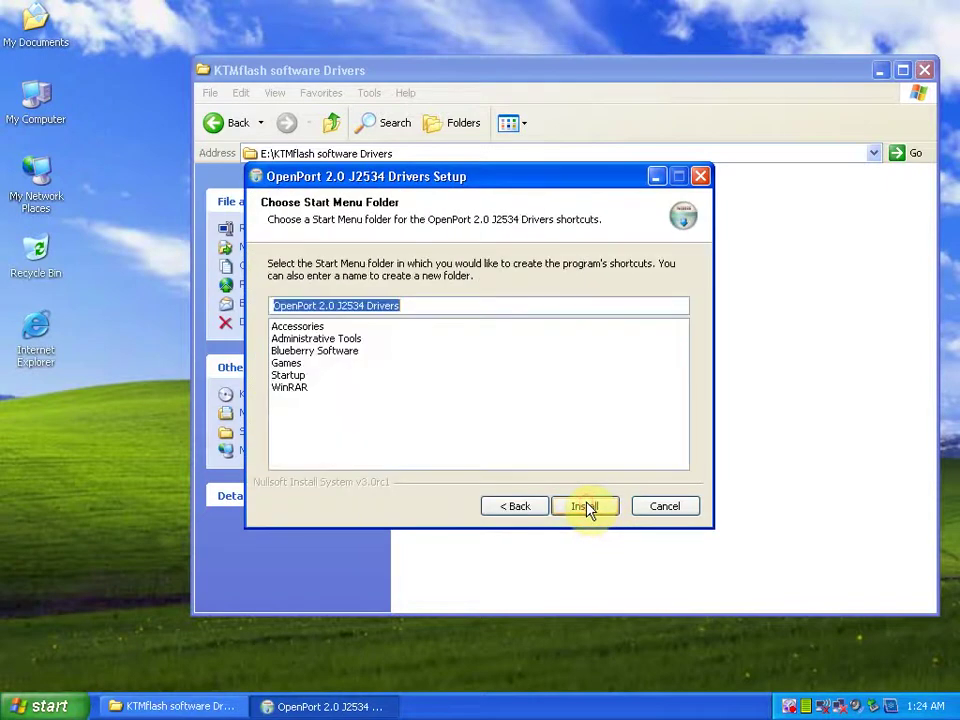
pyautogui.click(587, 507)
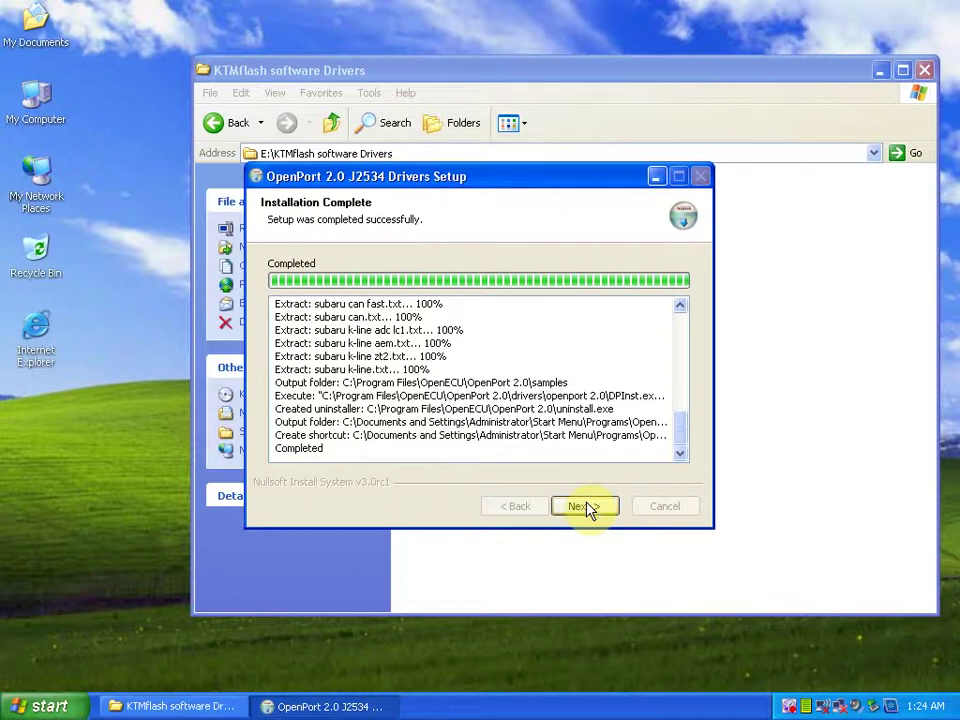
pyautogui.click(585, 506)
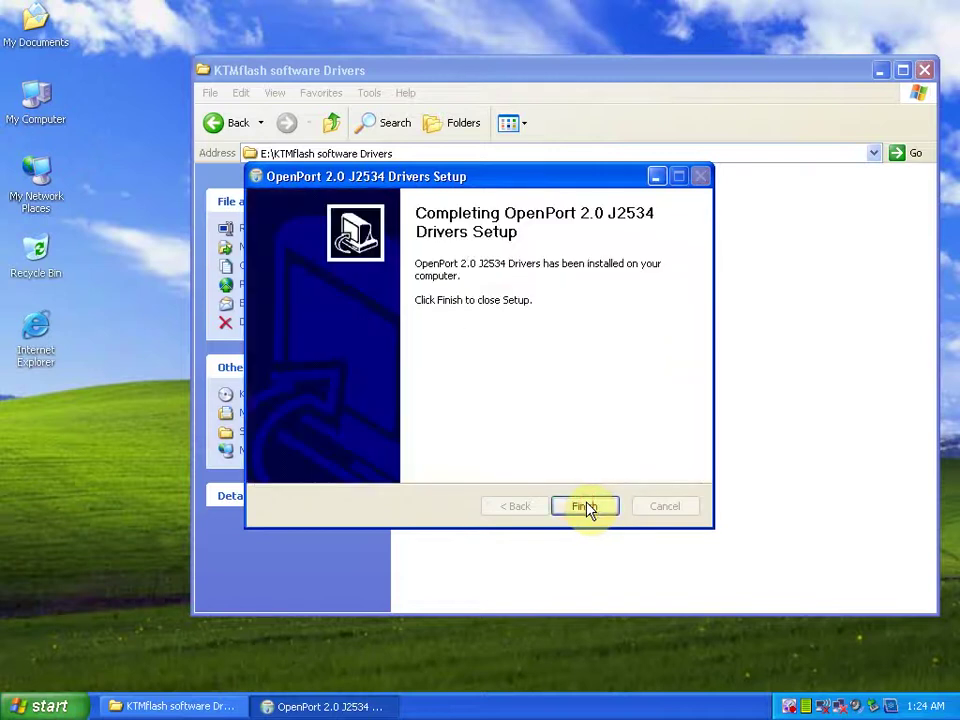
pyautogui.click(585, 506)
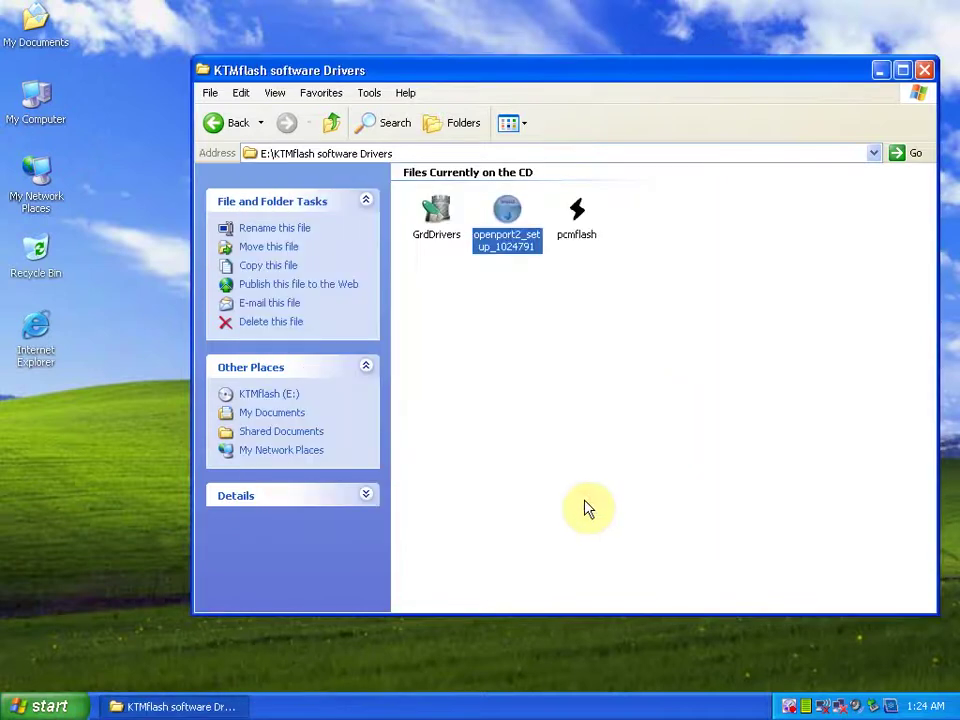
# Copy the pcmflash program from the disc folder to the desktop.
pyautogui.click(578, 225)
pyautogui.rightClick(577, 222)
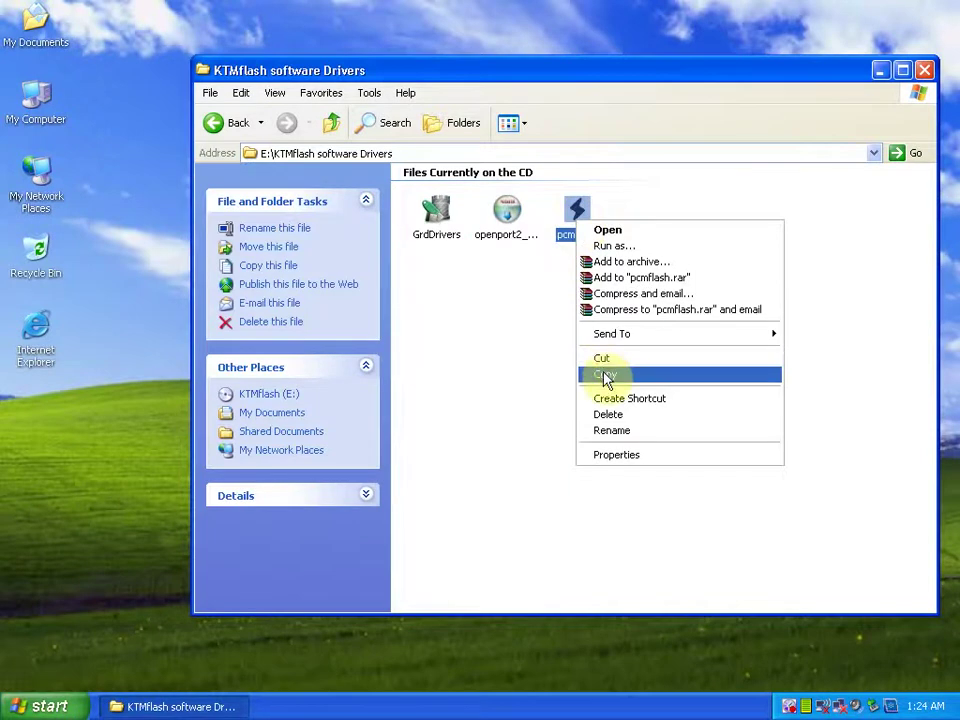
pyautogui.click(606, 376)
pyautogui.rightClick(26, 424)
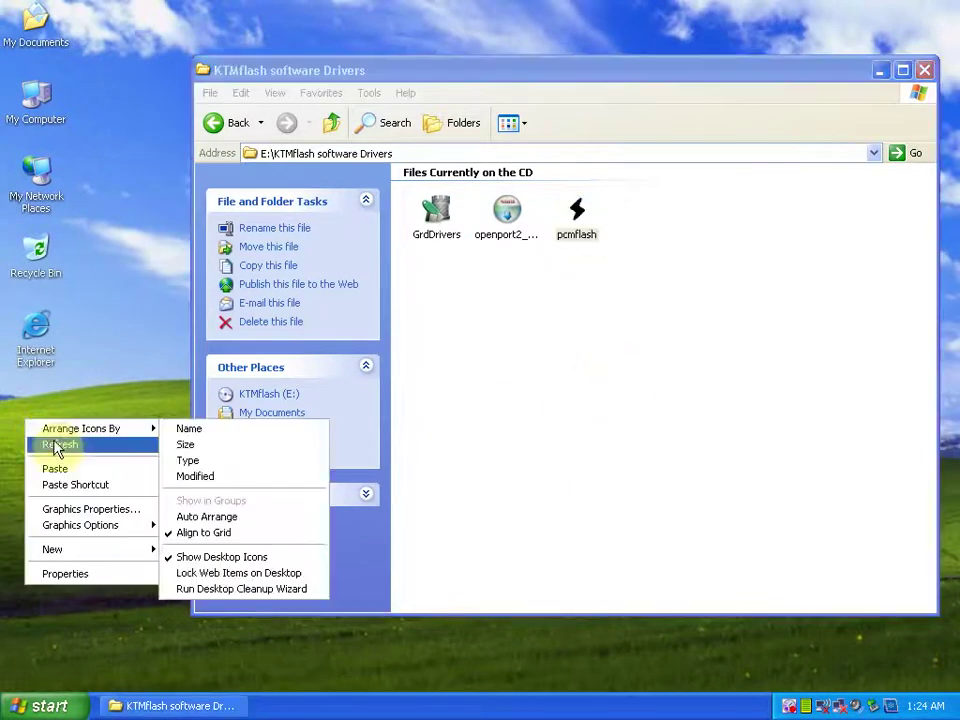
pyautogui.click(66, 469)
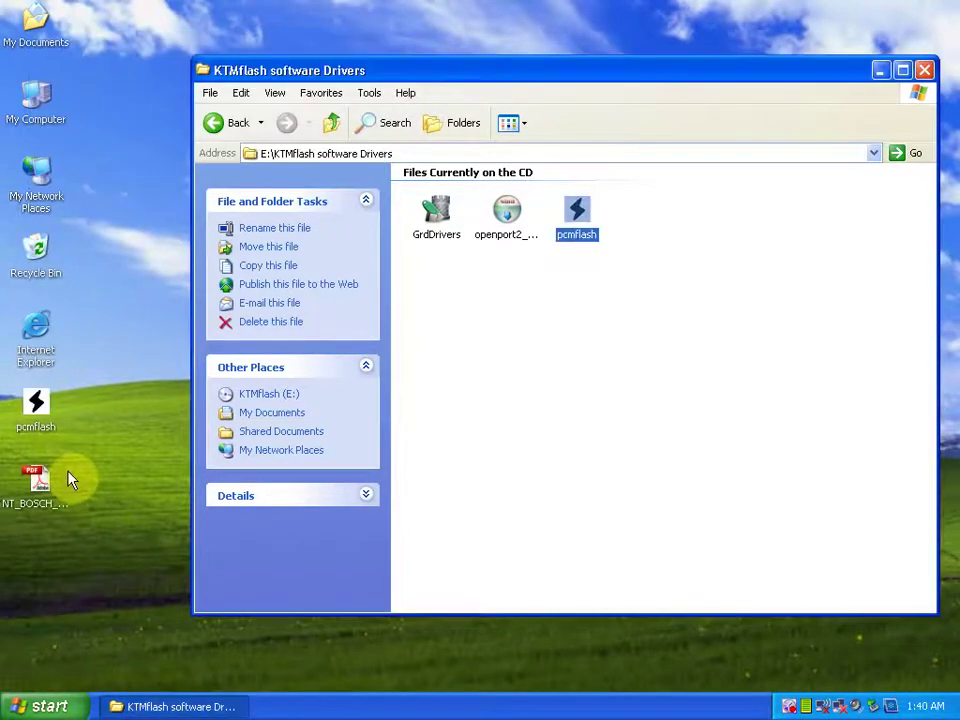
# Go up to the root of the KTMflash disc, select the KTMflash English instruction folder, and close the window.
pyautogui.click(328, 120)
pyautogui.click(440, 263)
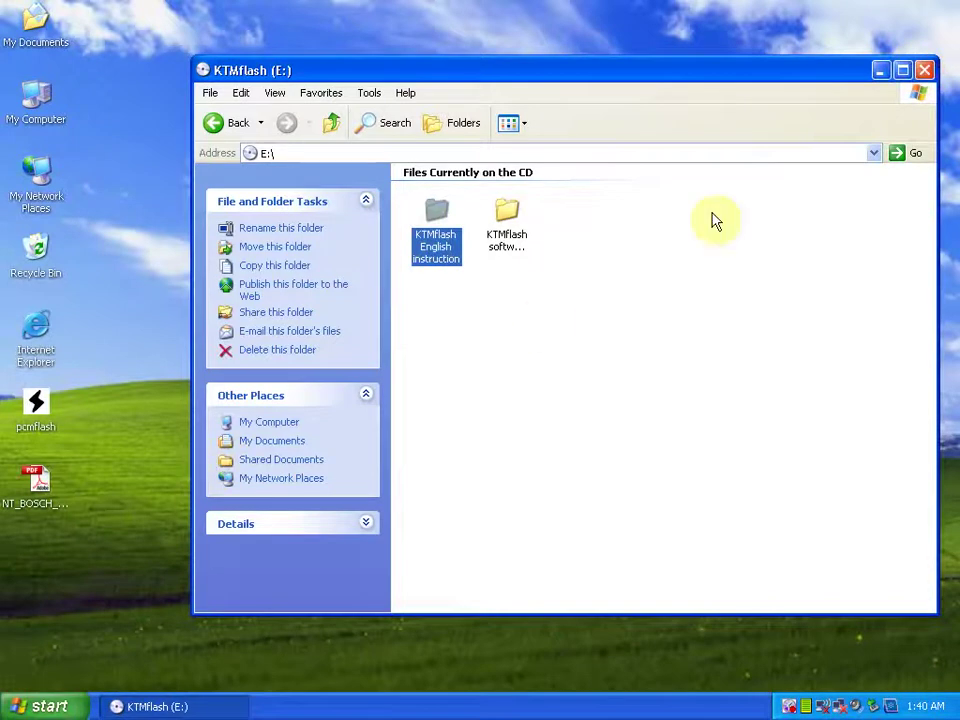
pyautogui.click(924, 70)
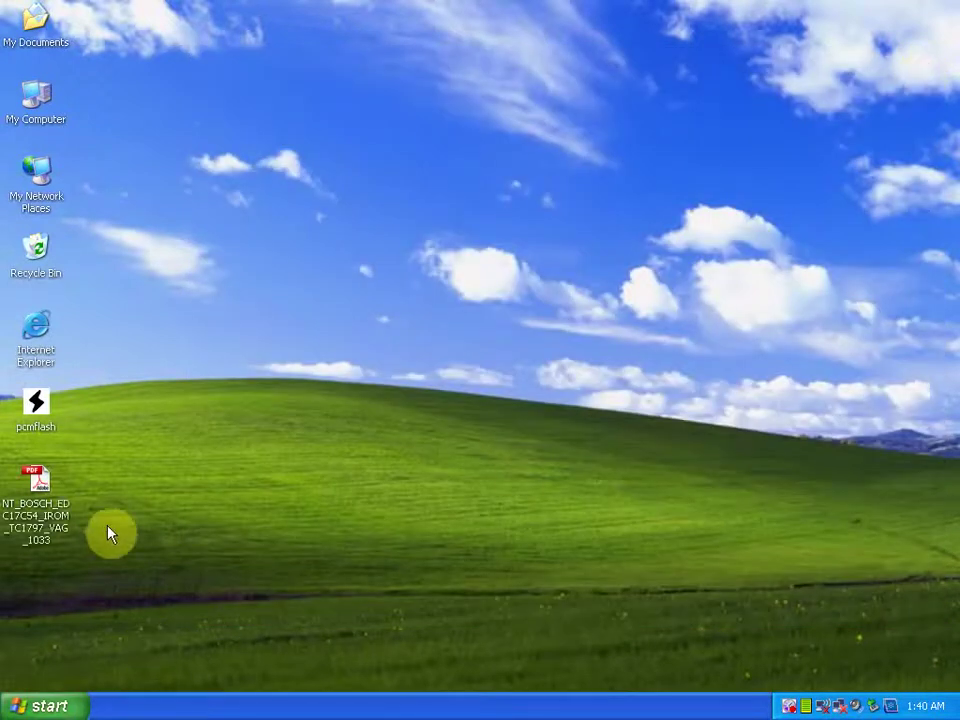
# Open the NT_BOSCH_EDC17C54_IROM_TC1797_VAG_1033 PDF from the desktop, accepting the reader's license agreement, and look through its pages before closing it.
pyautogui.rightClick(55, 500)
pyautogui.click(164, 224)
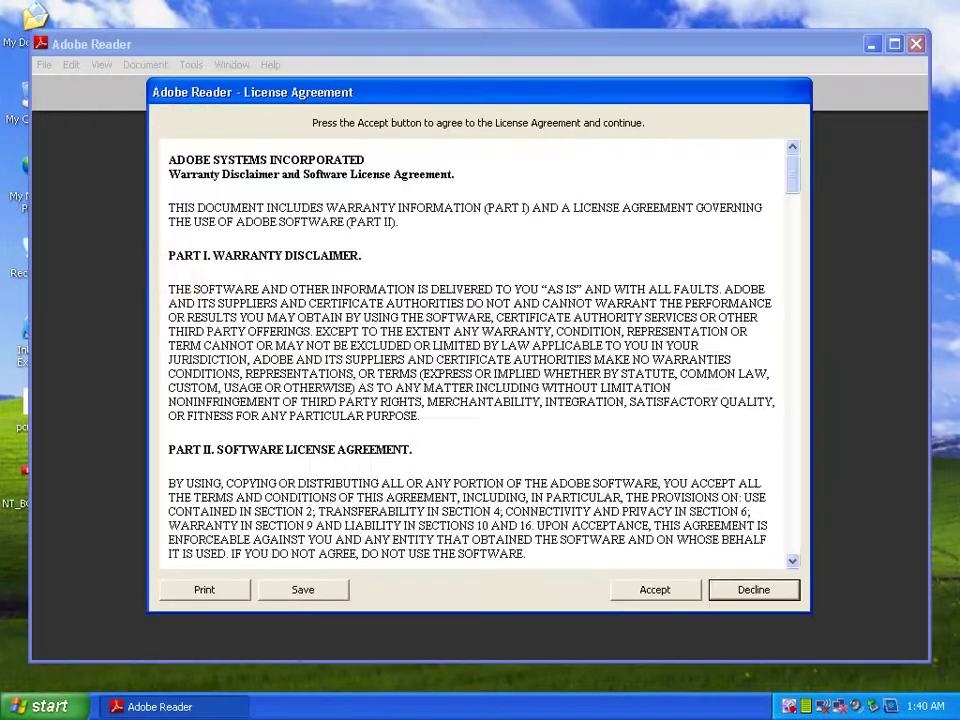
pyautogui.click(656, 590)
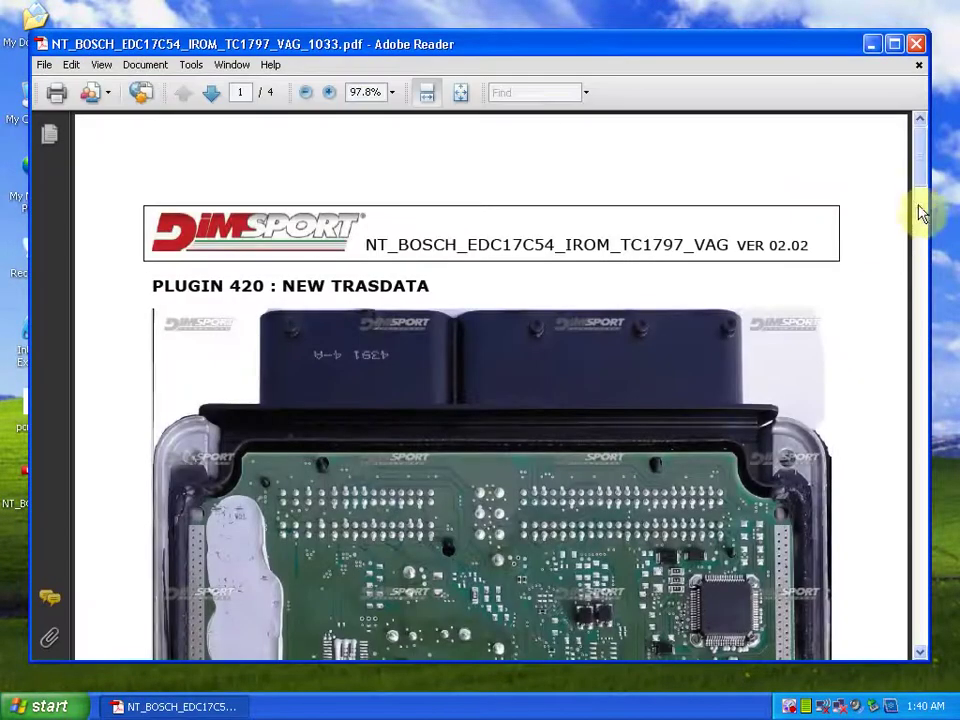
pyautogui.moveTo(921, 168); pyautogui.dragTo(920, 556)
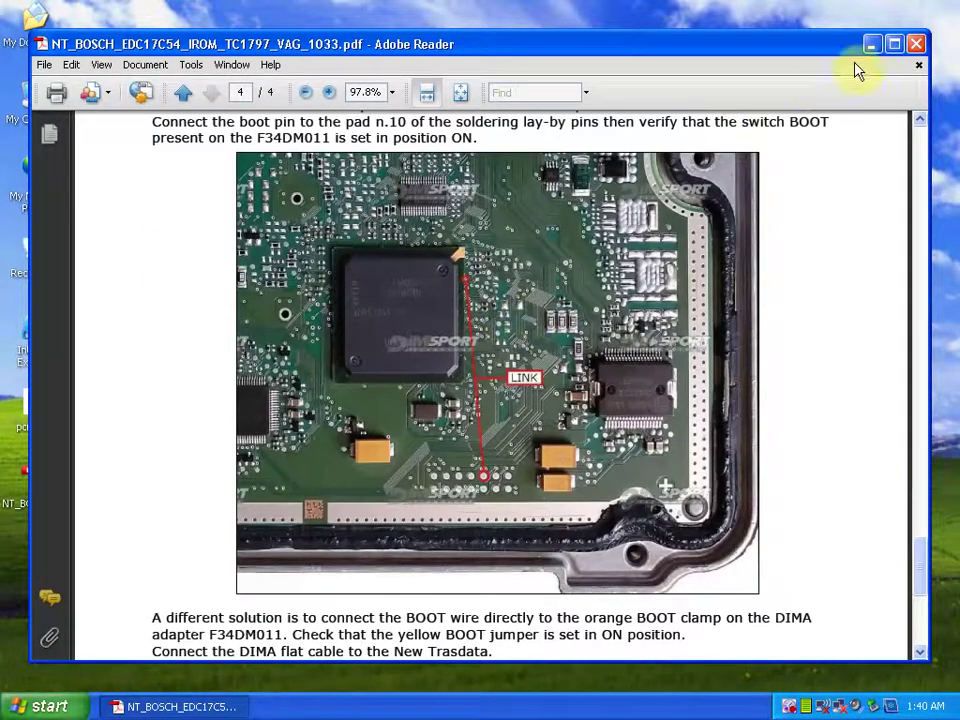
pyautogui.click(918, 44)
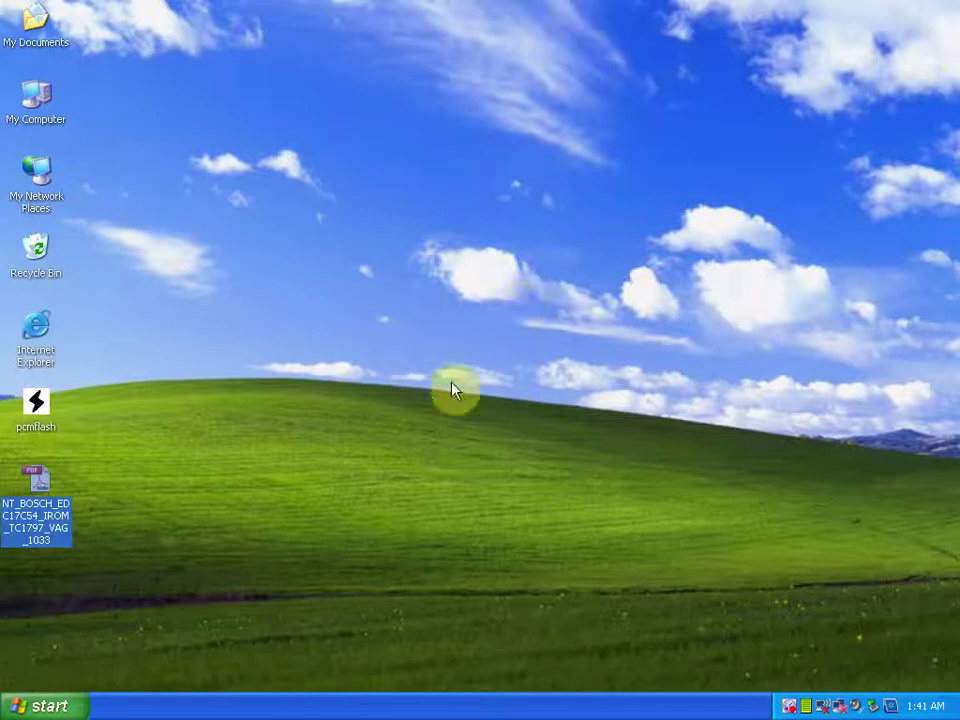
# Open Device Manager in Computer Management and inspect the Guardant dongles and Human Interface Devices entries.
pyautogui.rightClick(38, 93)
pyautogui.click(73, 154)
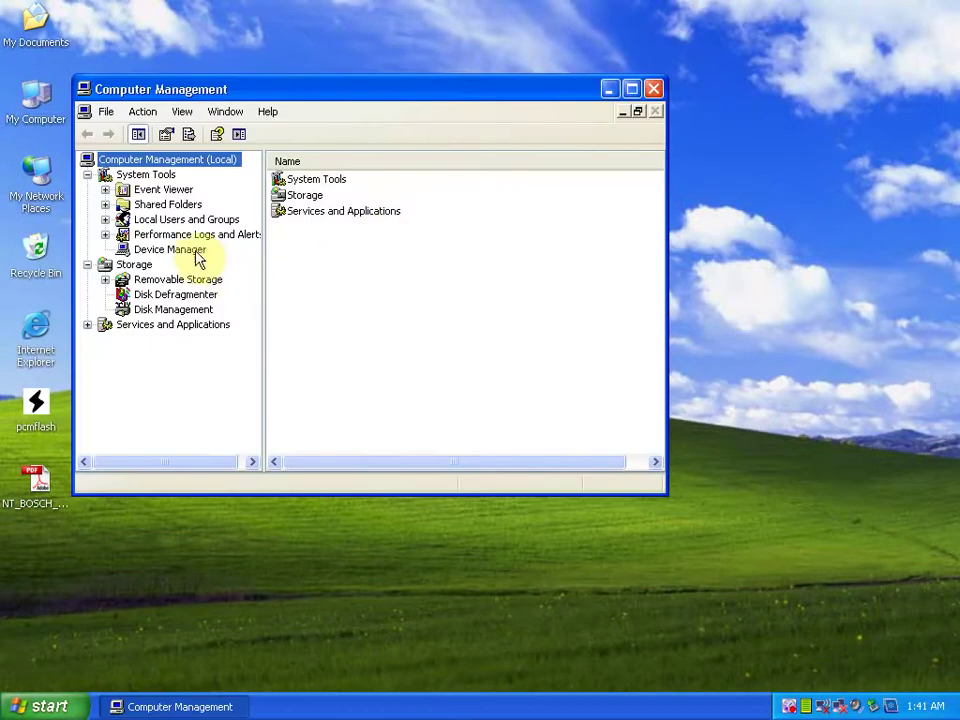
pyautogui.click(198, 252)
pyautogui.click(291, 251)
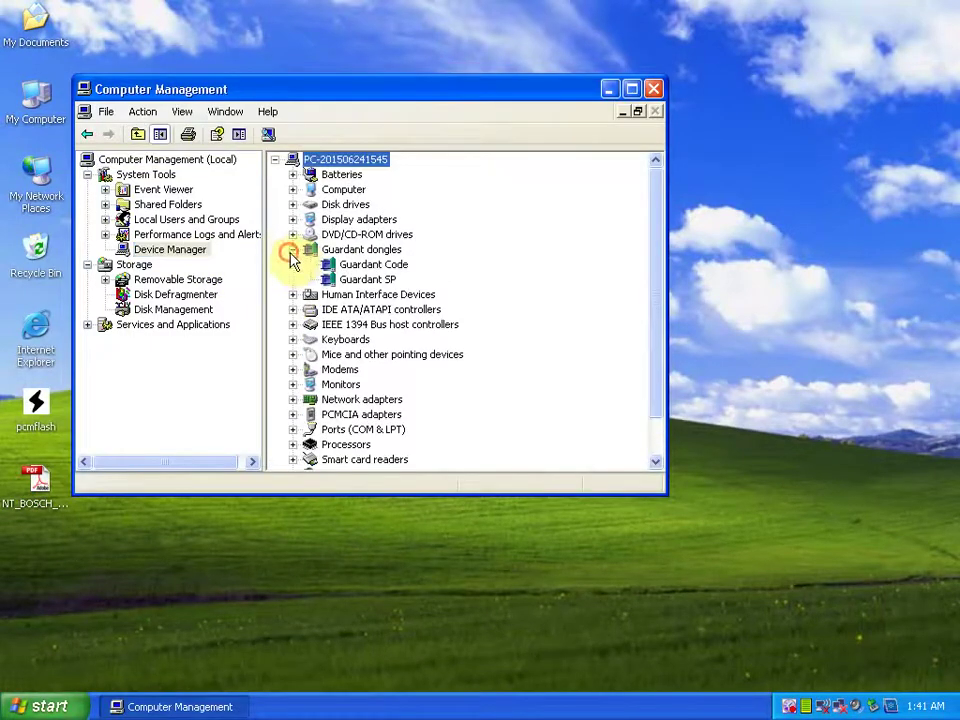
pyautogui.click(292, 294)
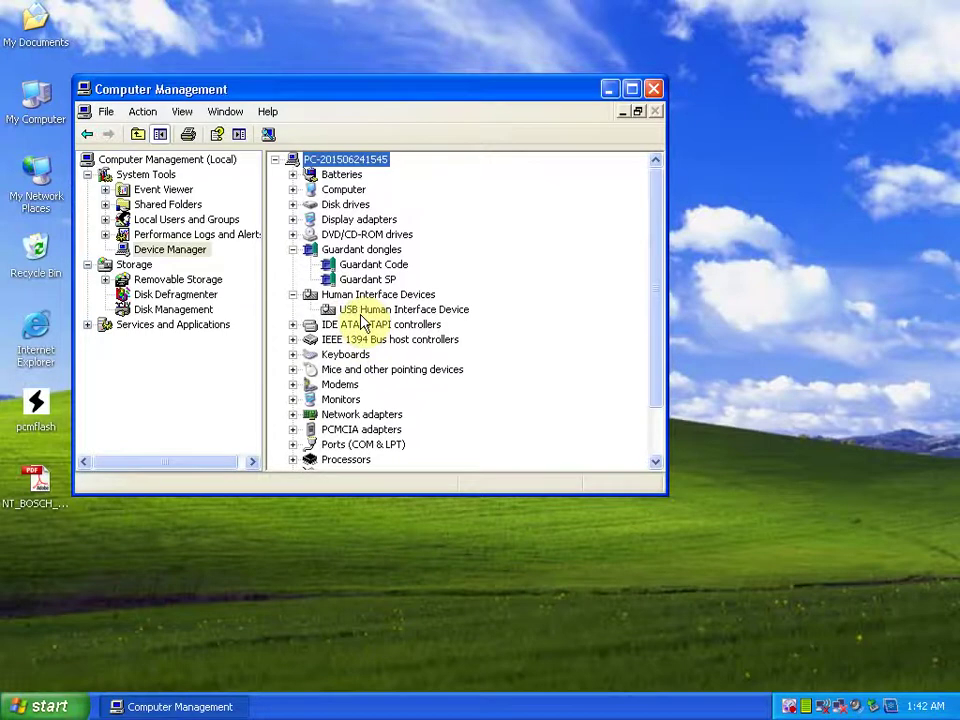
pyautogui.click(357, 279)
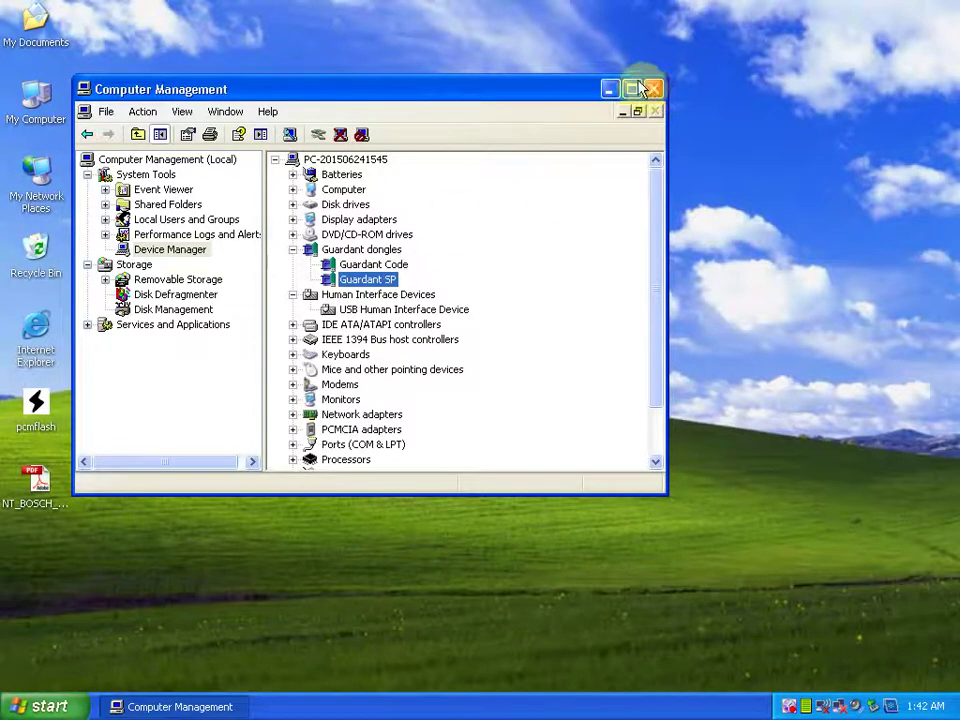
pyautogui.click(292, 295)
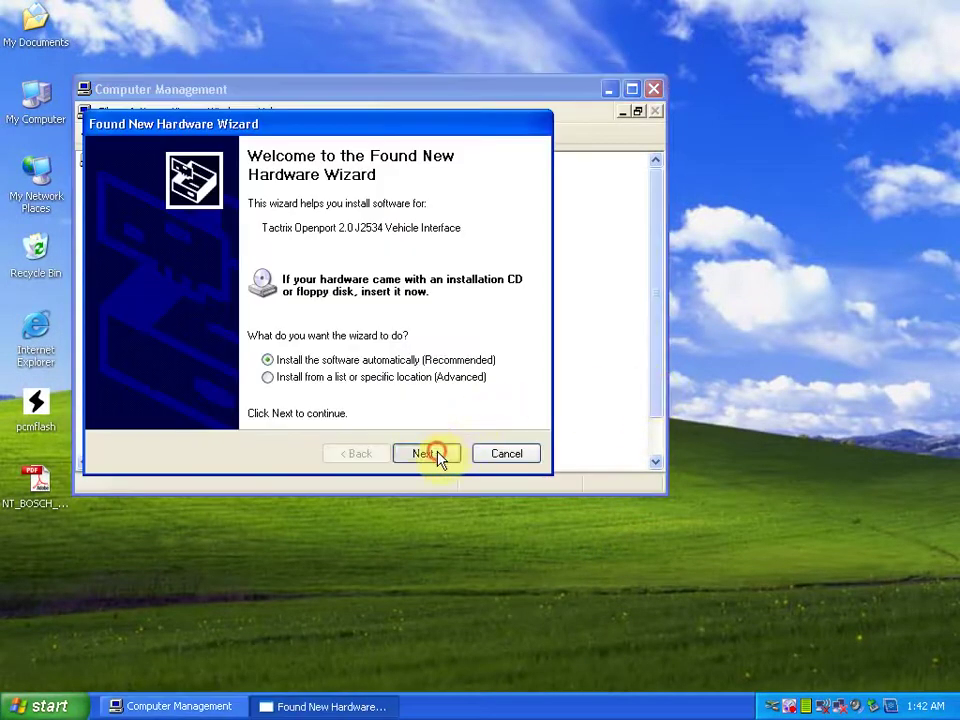
# Install the Tactrix Openport 2.0 J2534 Vehicle Interface software automatically, and check its entry under Vehicle PassThru Interfaces before closing Computer Management.
pyautogui.click(435, 453)
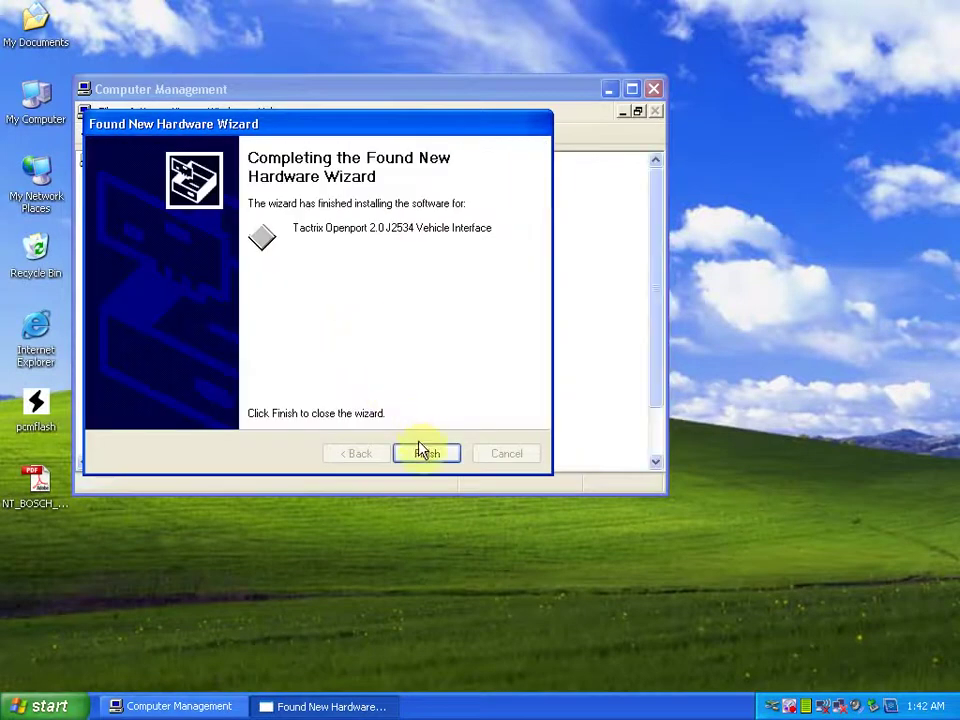
pyautogui.click(422, 455)
pyautogui.moveTo(655, 290); pyautogui.dragTo(641, 420)
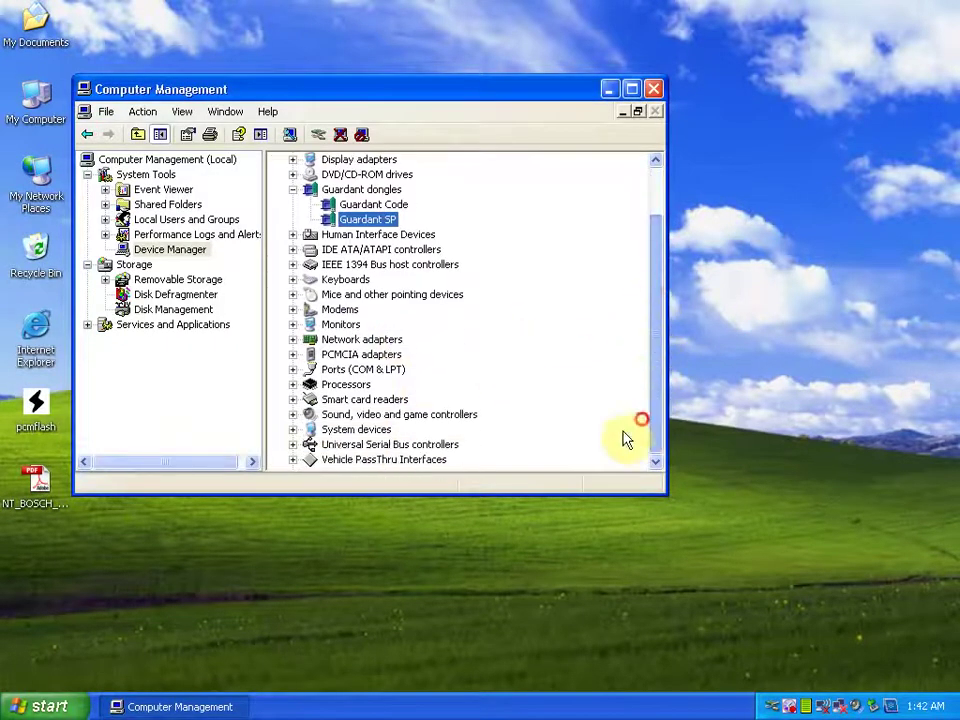
pyautogui.click(293, 459)
pyautogui.click(443, 461)
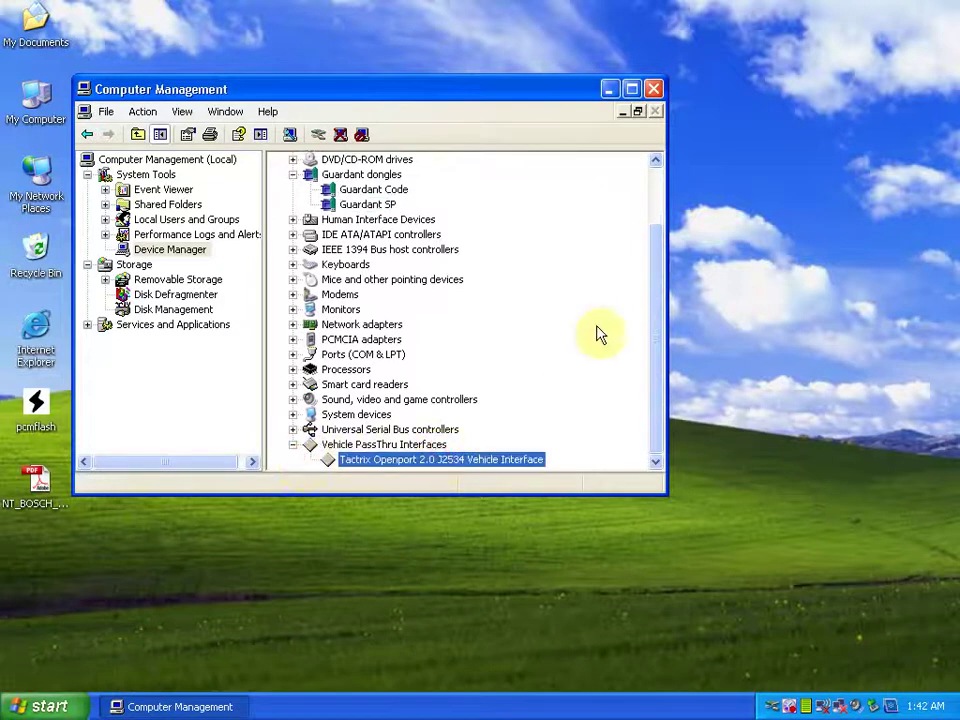
pyautogui.click(655, 90)
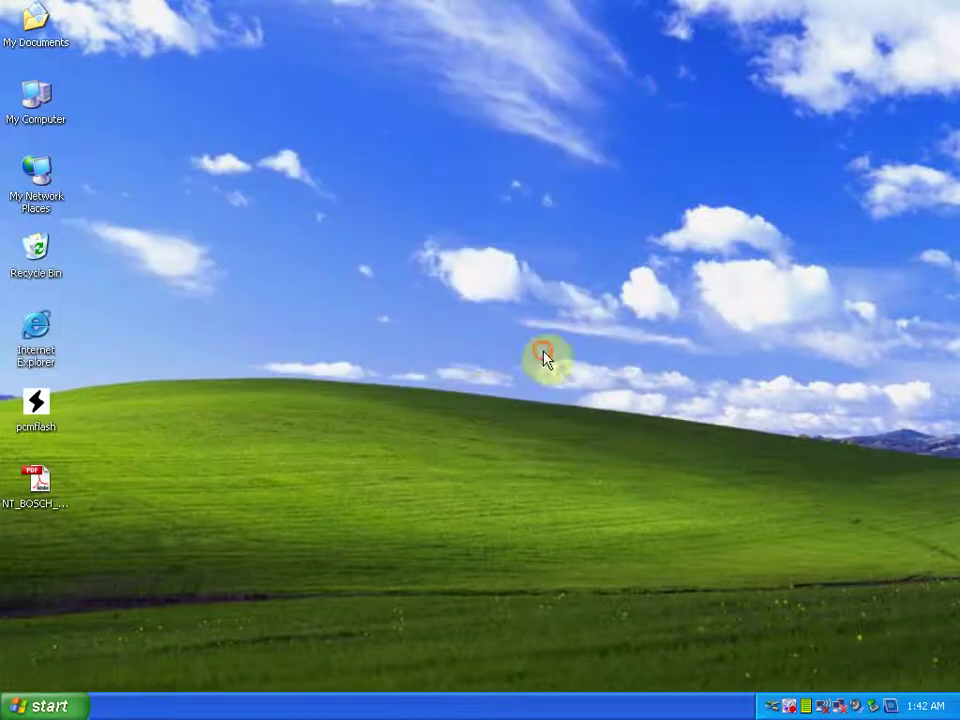
# Launch pcmflash from the desktop and check the available interfaces, keeping the OpenPort 2.0 J2534 interface.
pyautogui.rightClick(38, 420)
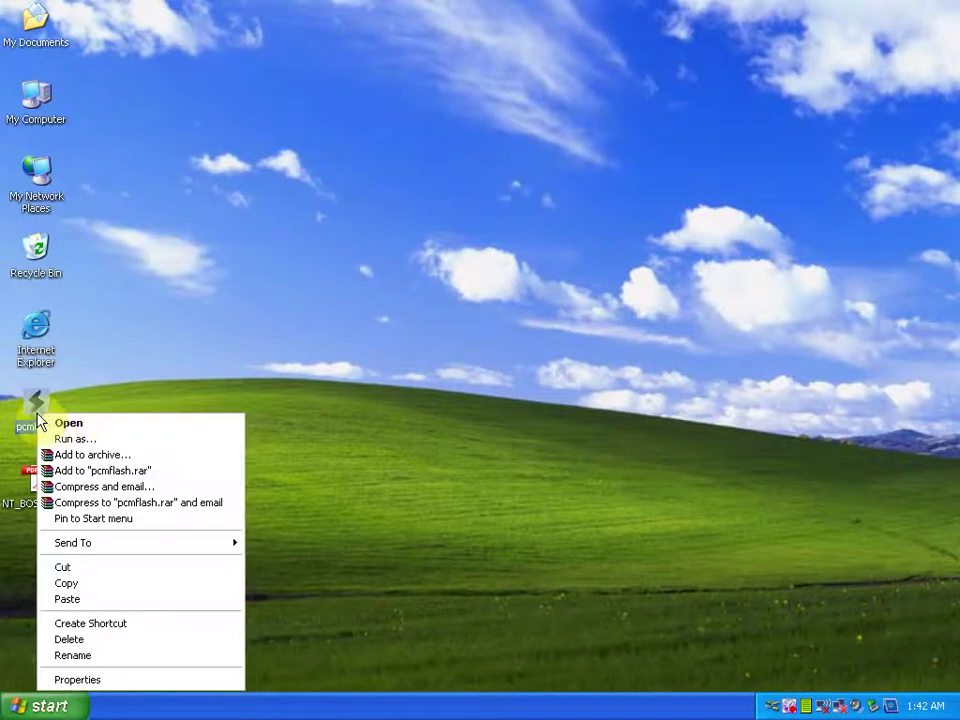
pyautogui.click(98, 425)
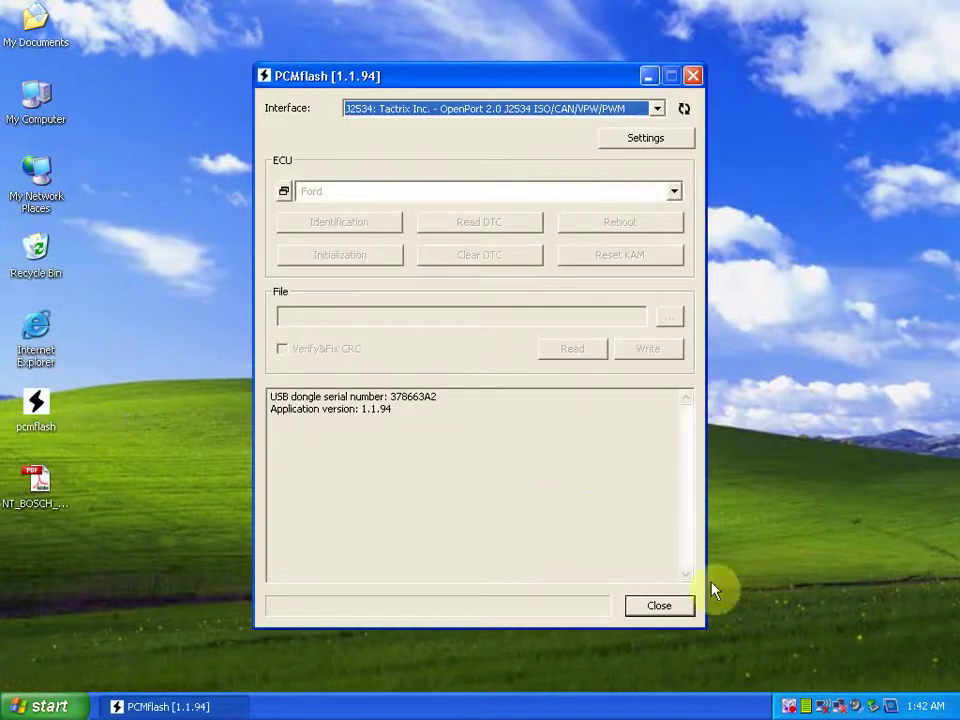
pyautogui.click(659, 113)
pyautogui.click(660, 124)
# Open the PCMflash settings and view the available interface languages, keeping Auto.
pyautogui.click(644, 139)
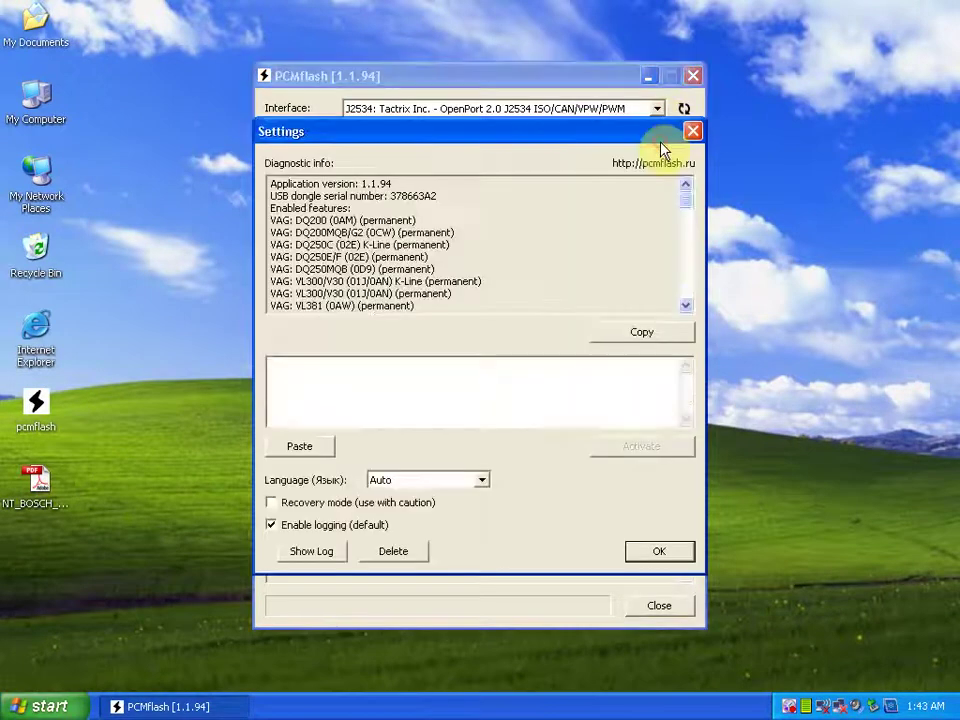
pyautogui.click(481, 480)
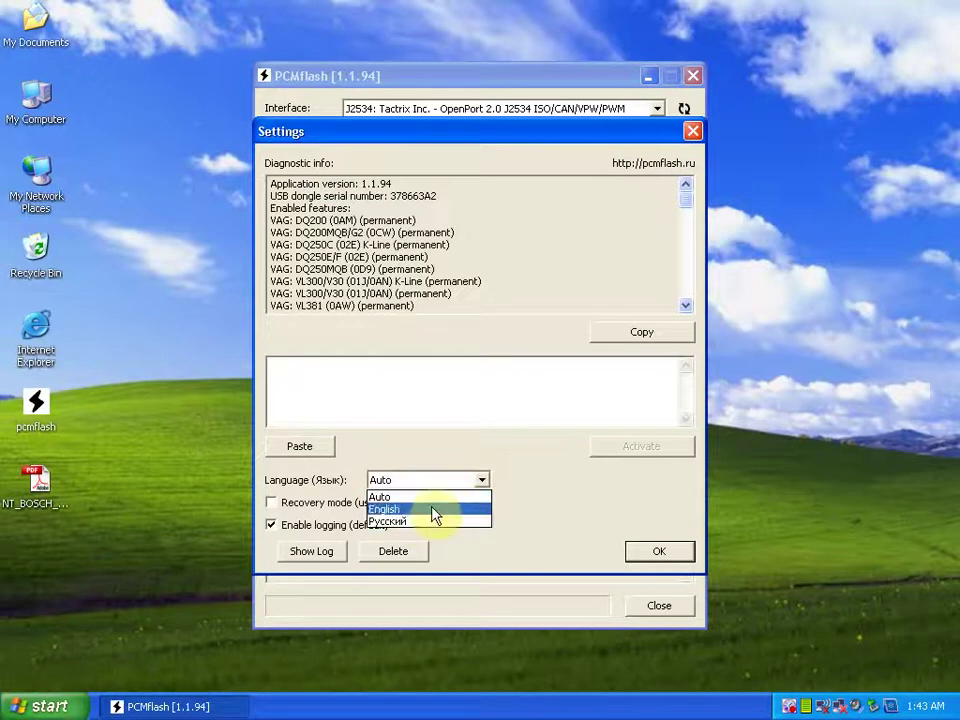
pyautogui.click(533, 453)
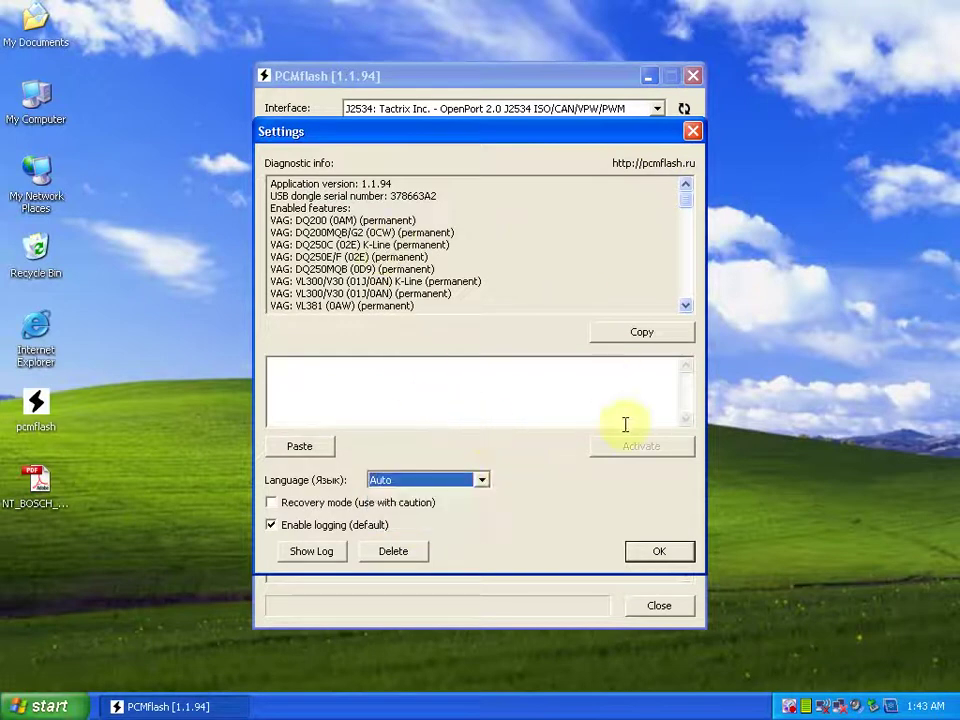
# Close the settings and select VAG TPROT8+ from the Password group of module 53 as the ECU protocol.
pyautogui.click(657, 553)
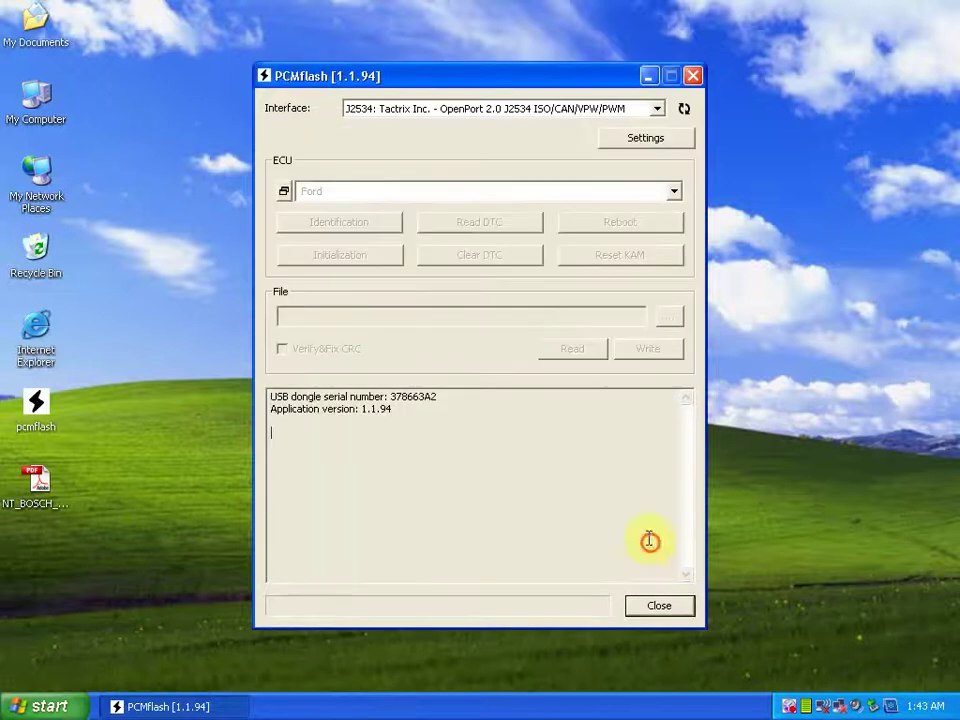
pyautogui.click(675, 195)
pyautogui.click(676, 197)
pyautogui.click(676, 197)
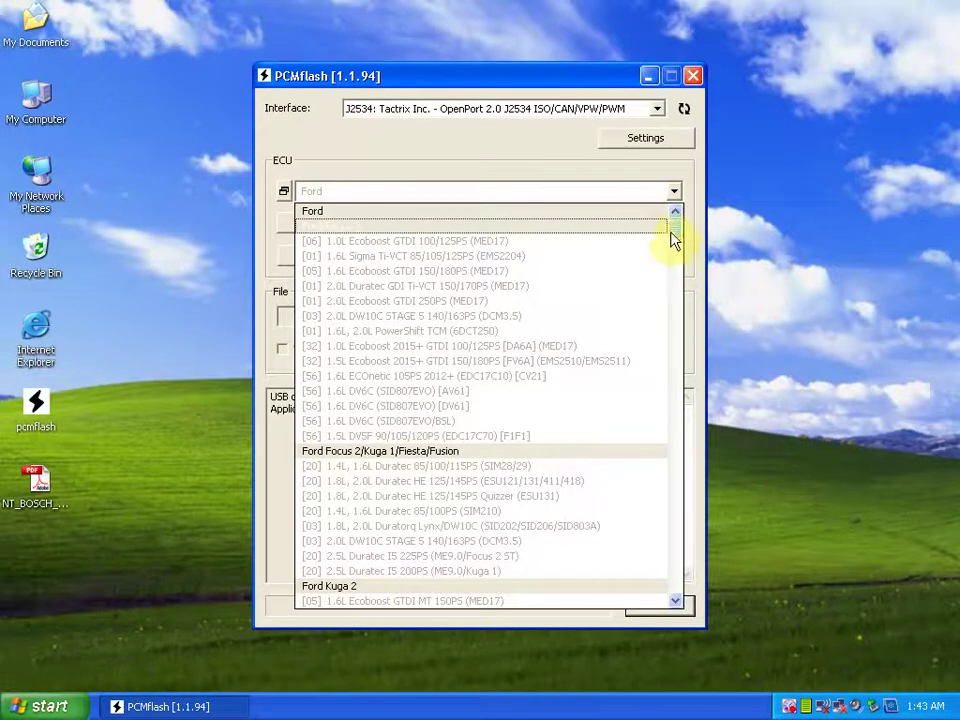
pyautogui.moveTo(677, 231); pyautogui.dragTo(670, 576)
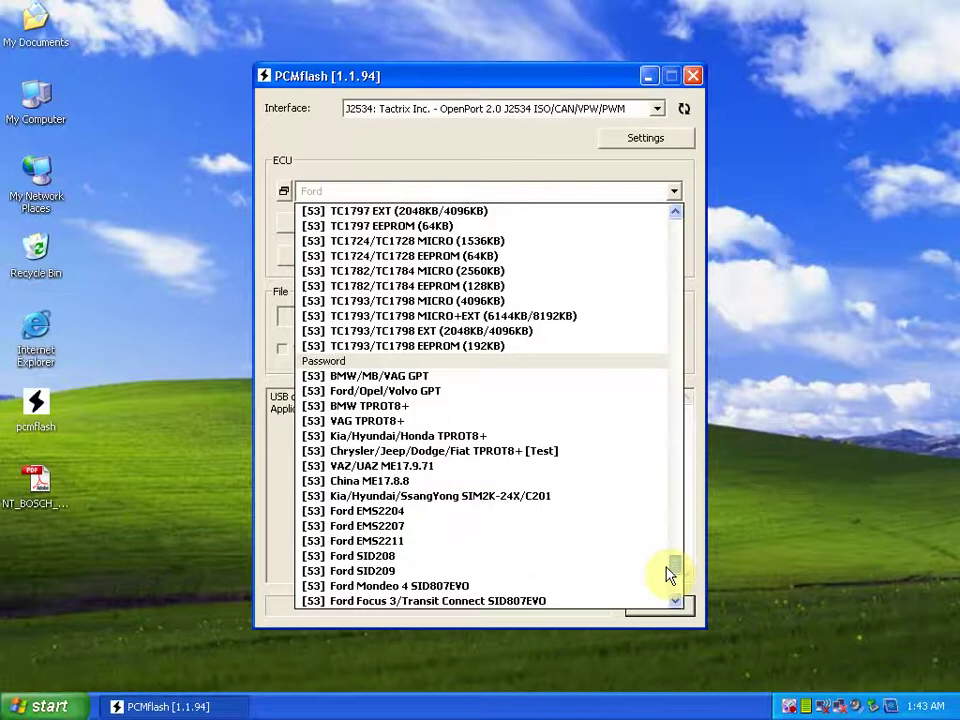
pyautogui.scroll(1, 664, 564)
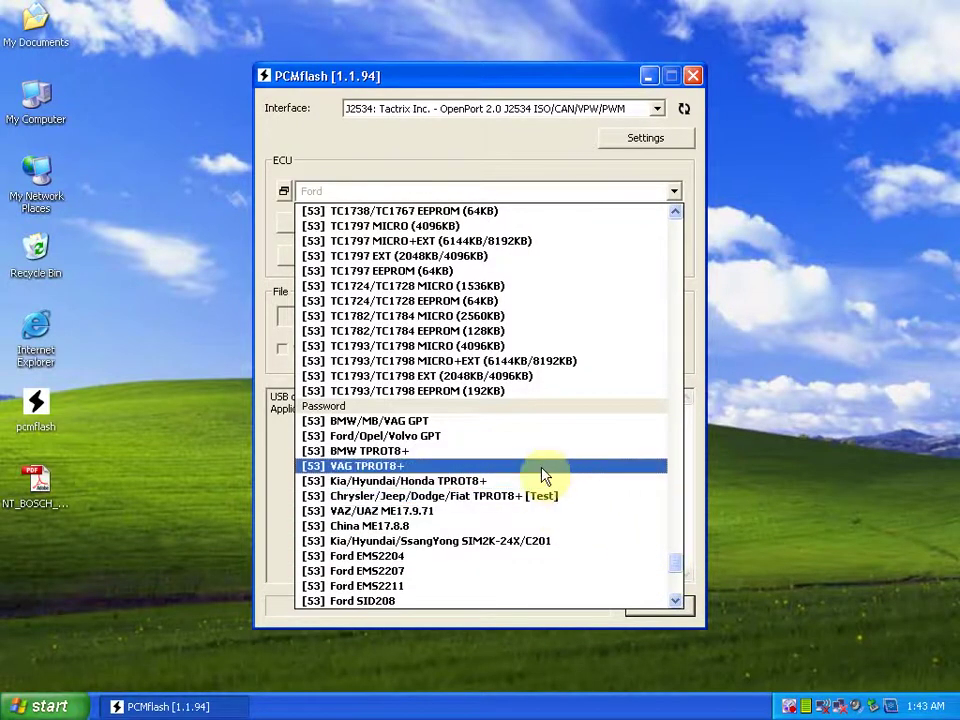
pyautogui.scroll(-2, 537, 478)
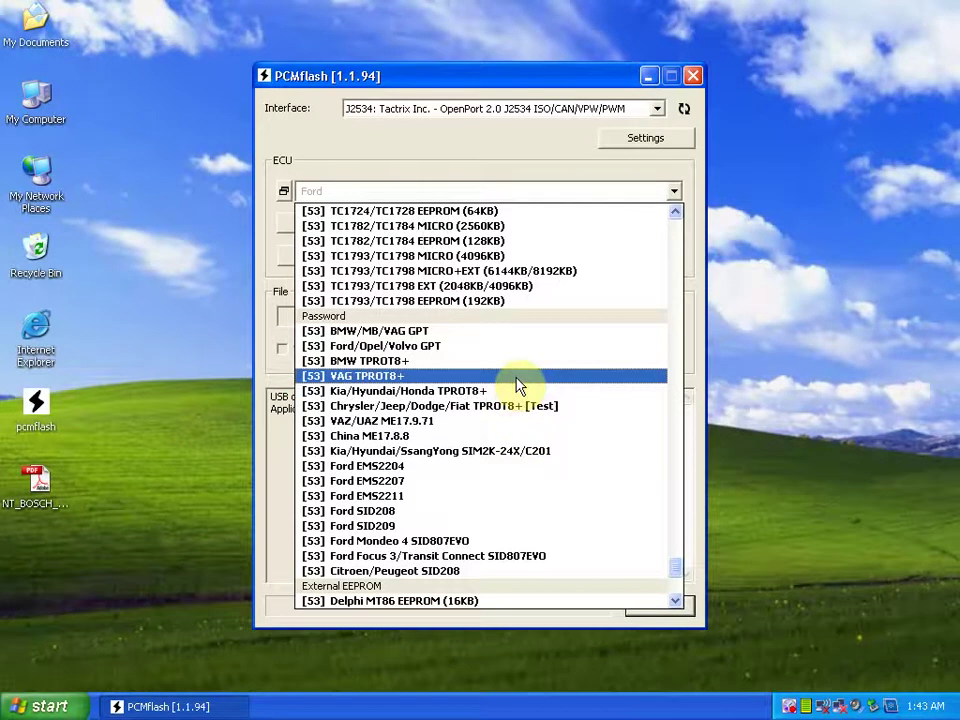
pyautogui.click(518, 386)
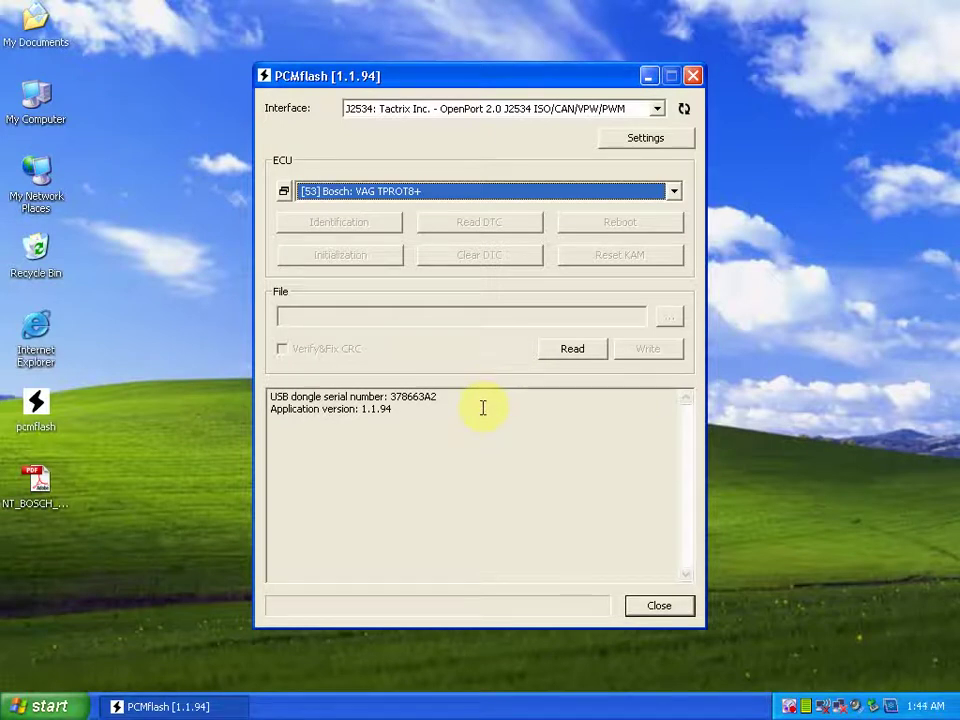
# Read the ECU password using automatic power control (L-Line) and save it on the desktop as TPROT-BSL-PASS.
pyautogui.click(563, 358)
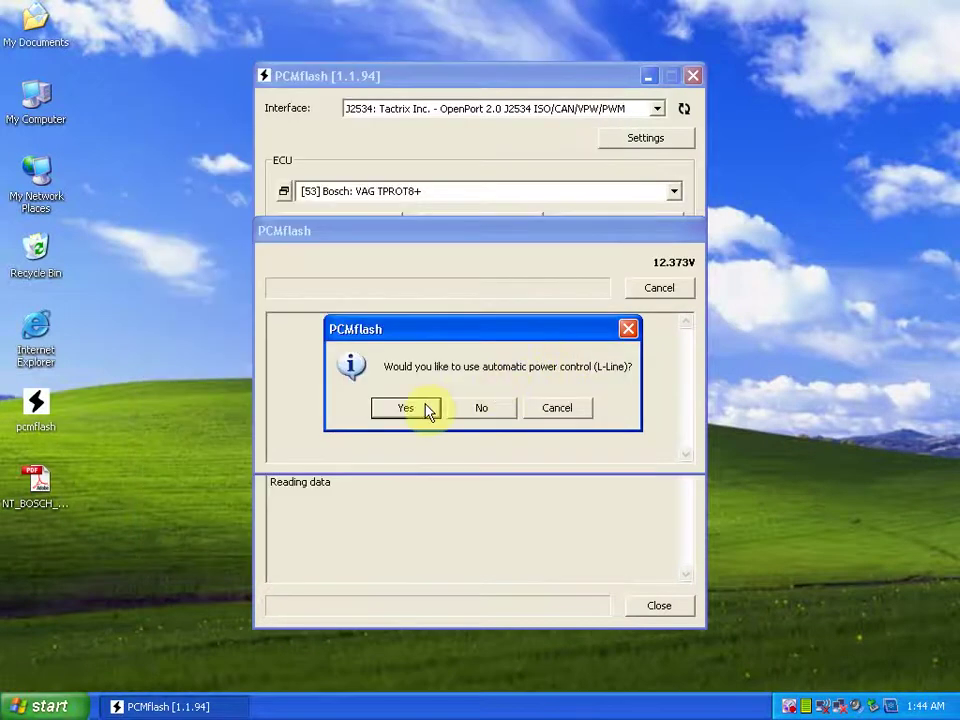
pyautogui.click(405, 408)
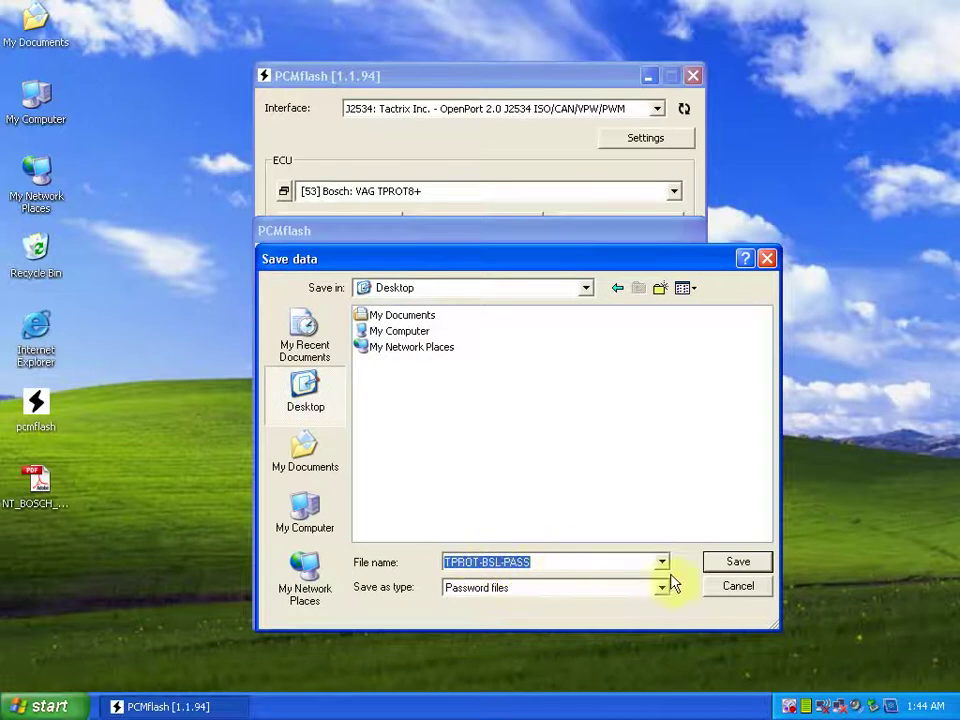
pyautogui.click(728, 566)
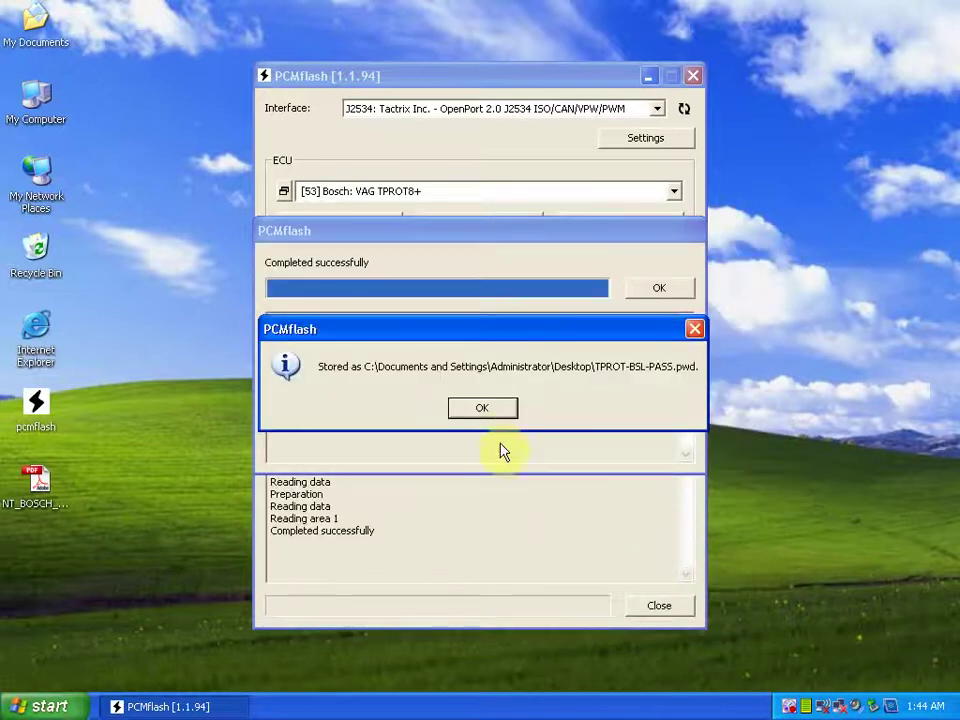
pyautogui.click(495, 413)
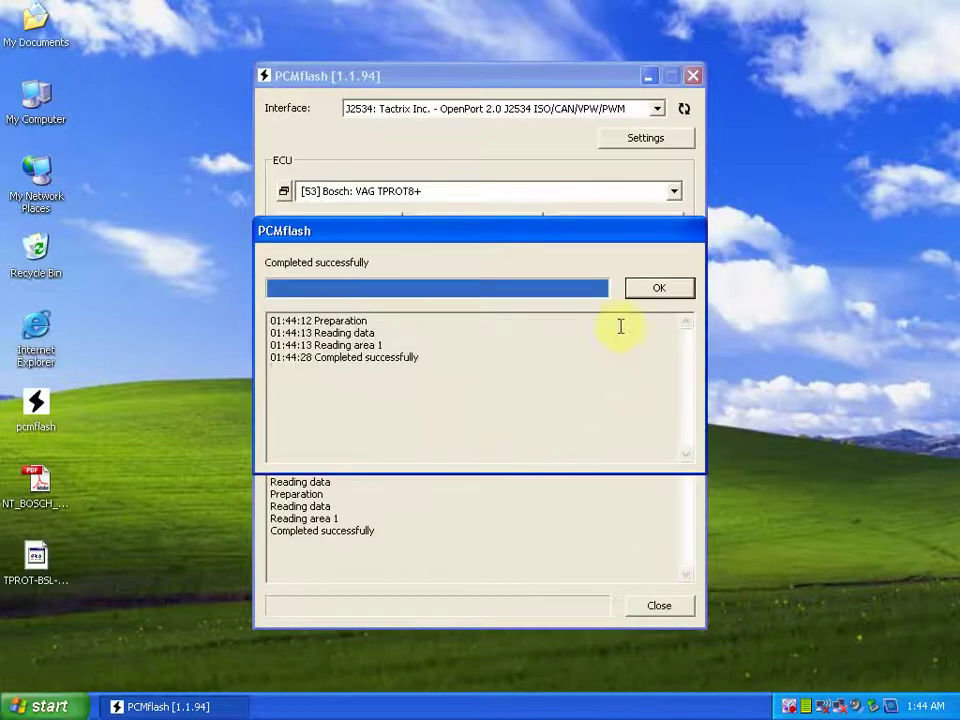
pyautogui.click(661, 293)
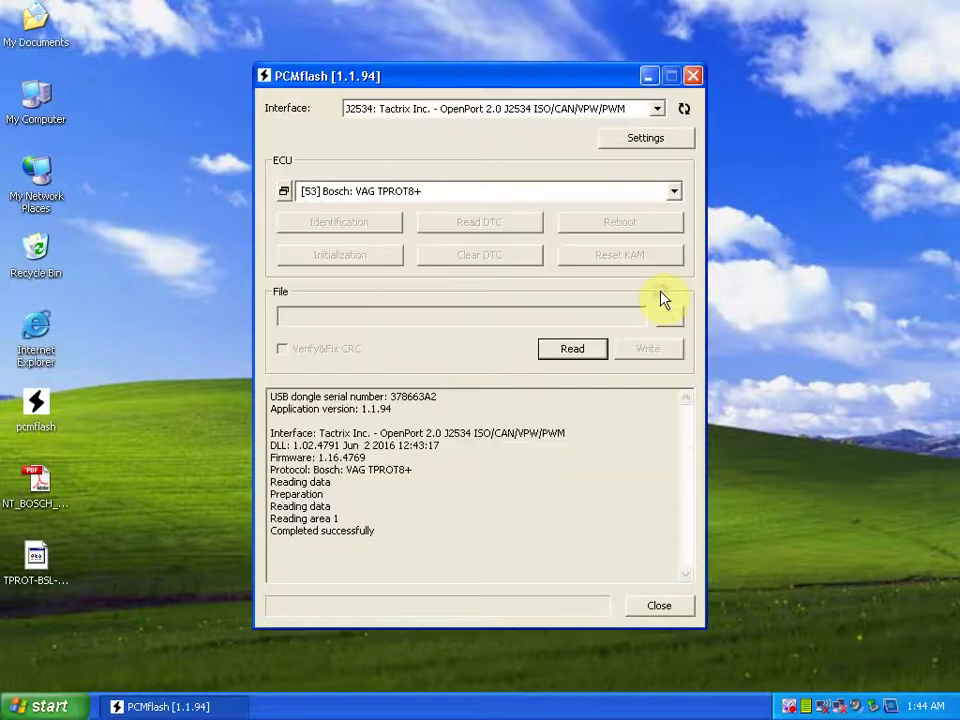
# Switch the ECU protocol to Infineon TC1797 EEPROM (64KB) and run its identification without automatic power control, power-cycling the ECU manually.
pyautogui.click(675, 195)
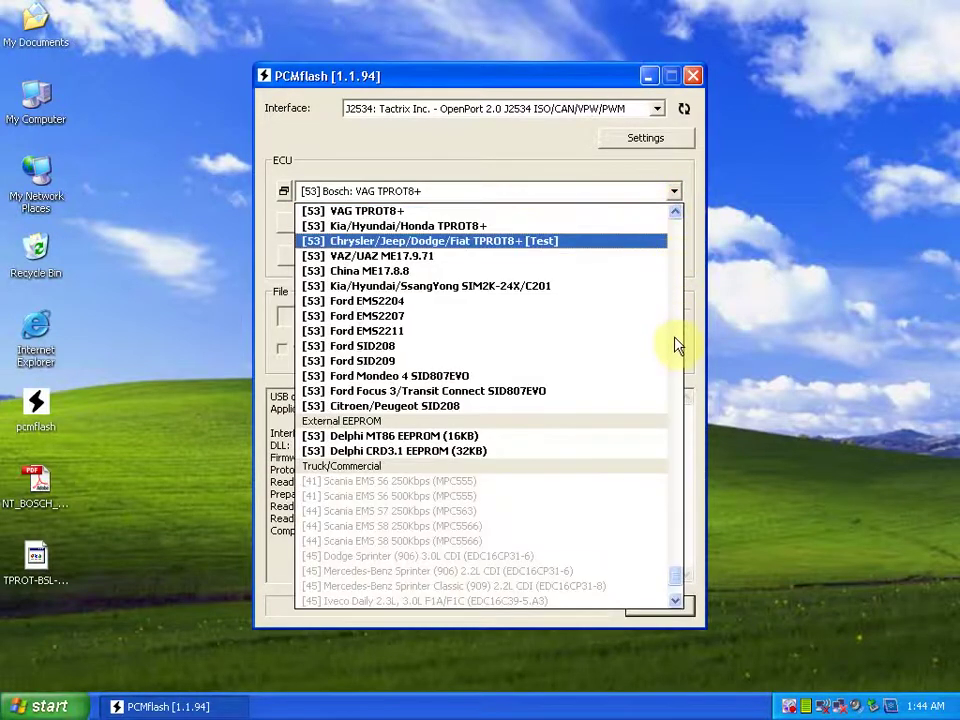
pyautogui.scroll(9, 672, 560)
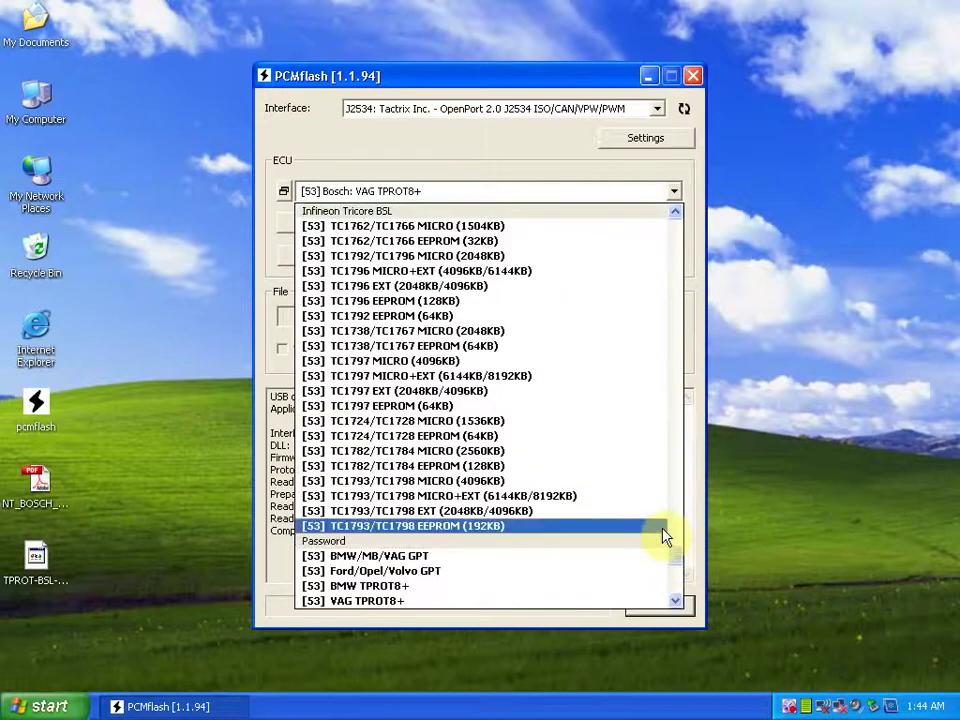
pyautogui.click(613, 414)
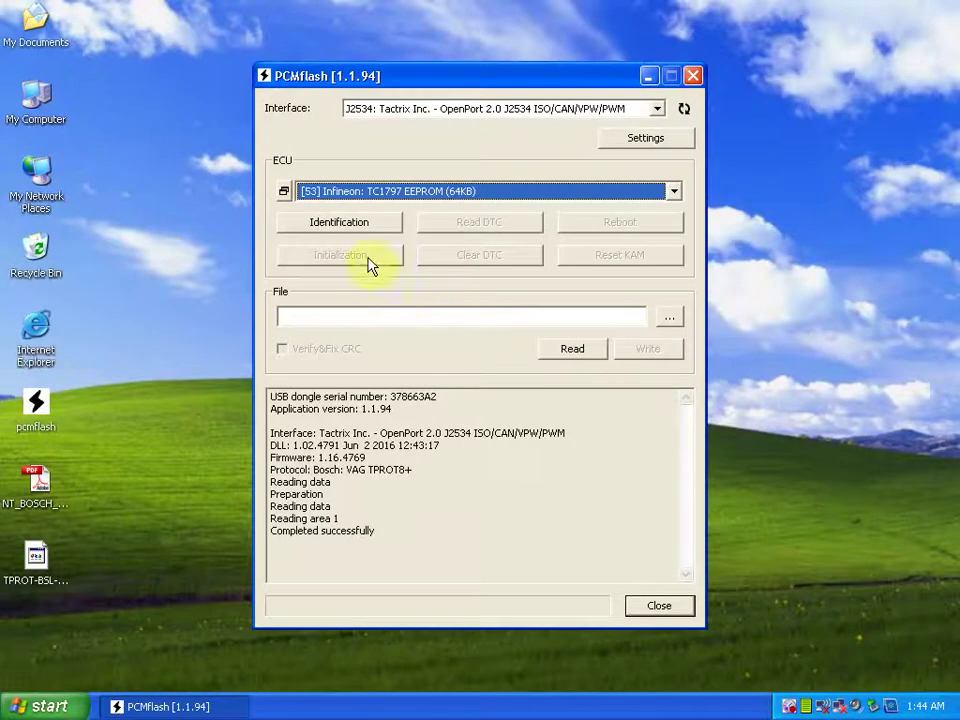
pyautogui.click(363, 224)
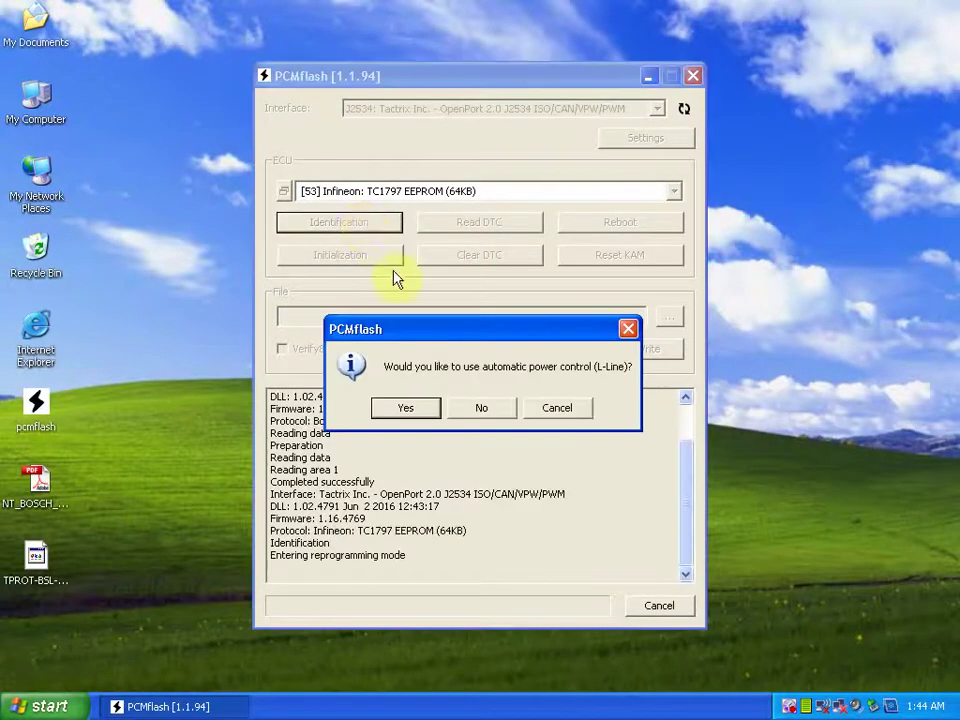
pyautogui.click(483, 407)
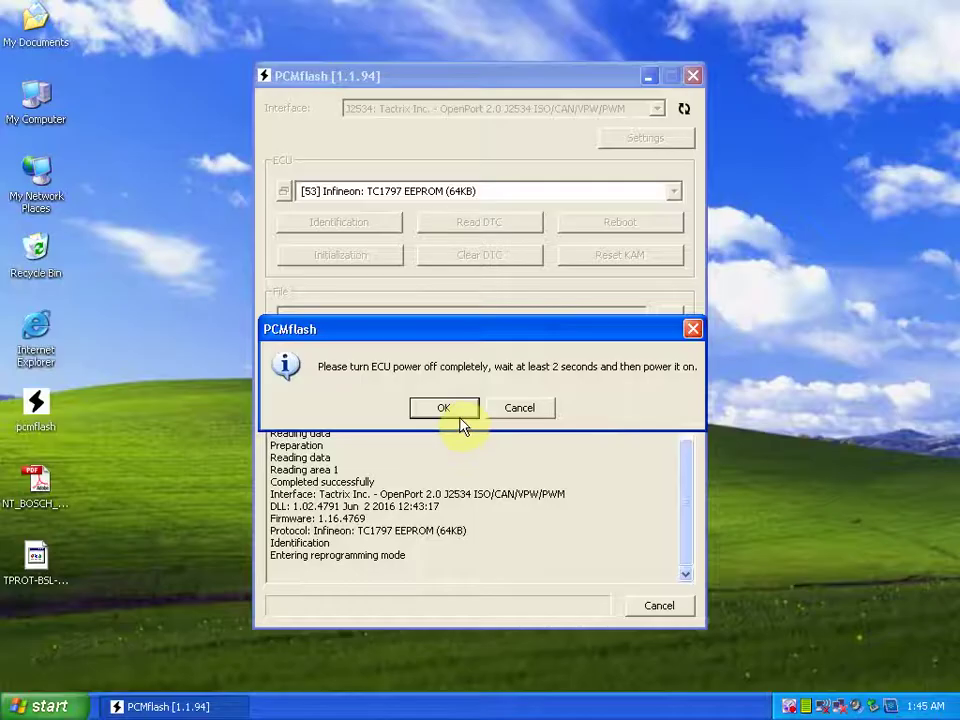
pyautogui.click(458, 410)
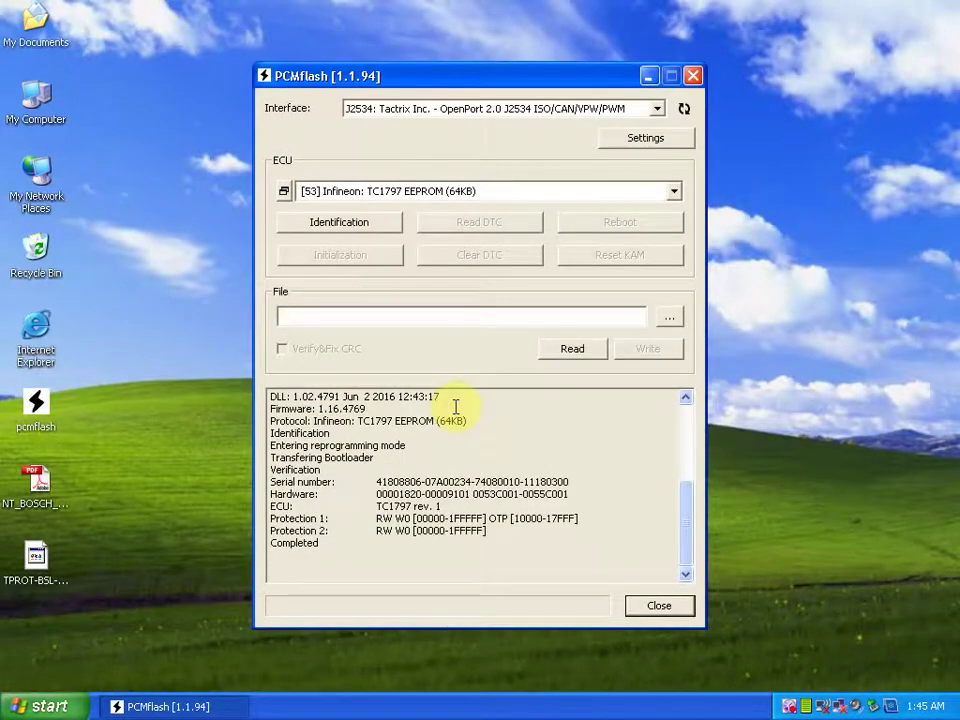
# Set up the EEPROM read with automatic power control off and TPROT-BSL-PASS.pwd from the desktop as the BSL password file.
pyautogui.click(574, 355)
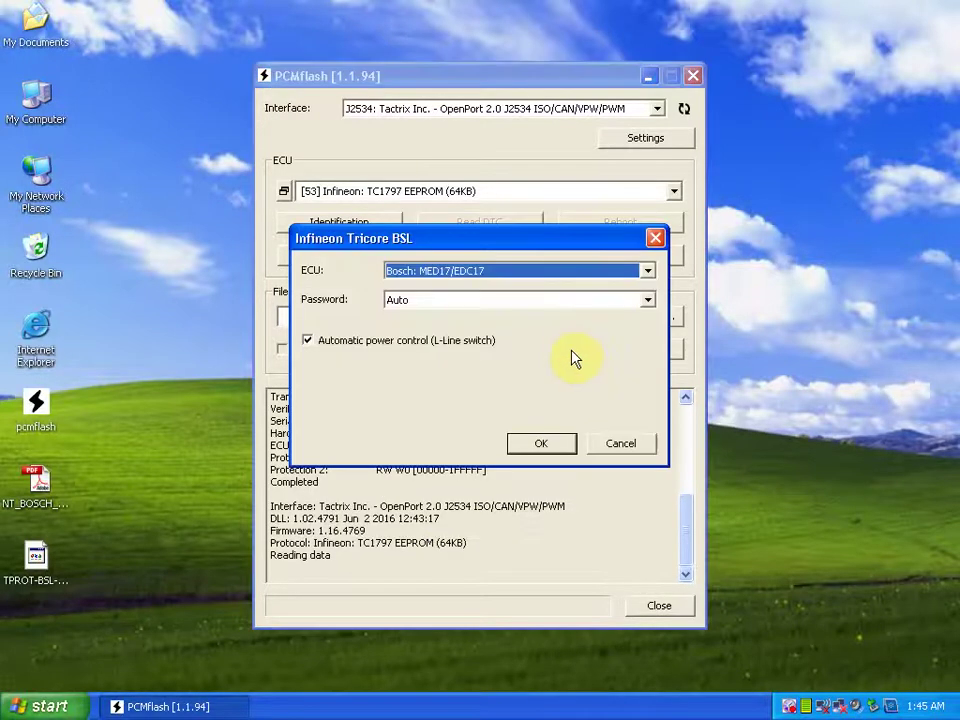
pyautogui.click(308, 341)
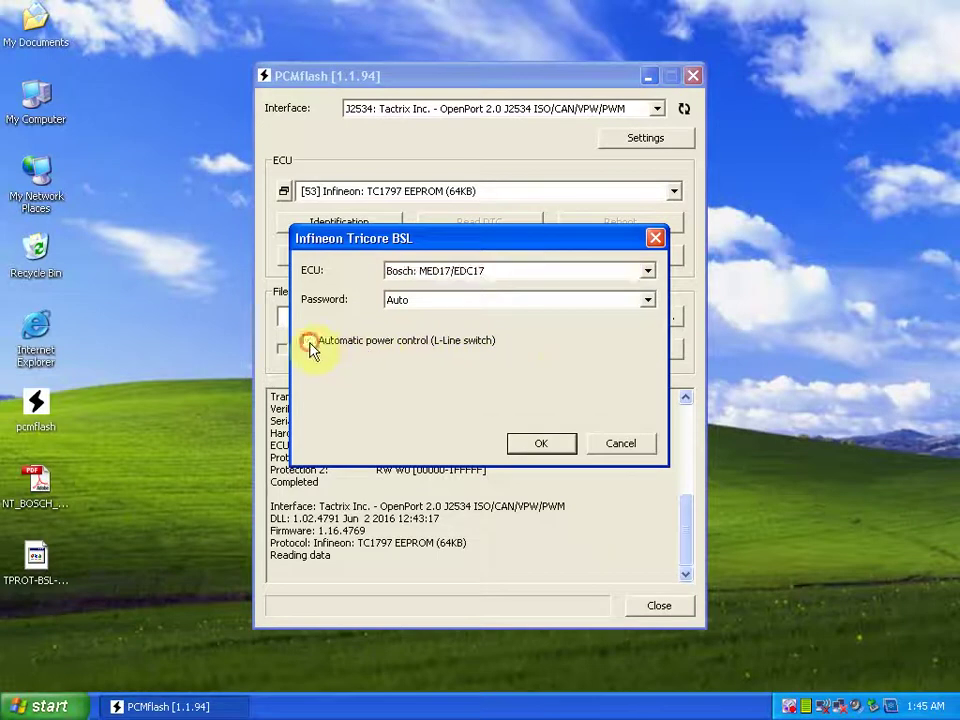
pyautogui.click(647, 302)
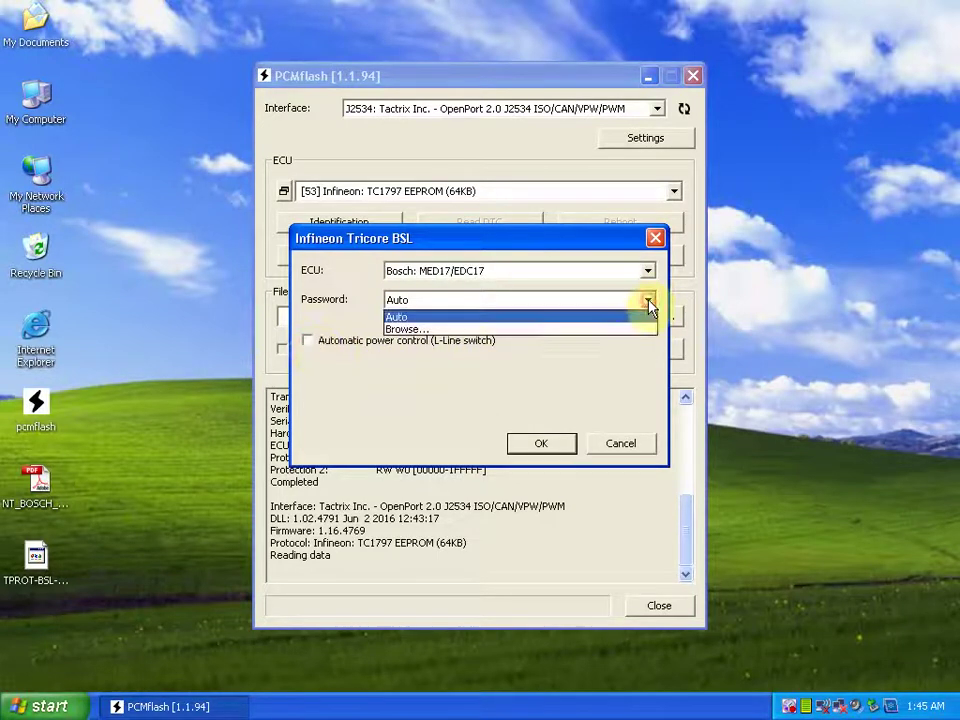
pyautogui.click(599, 330)
pyautogui.click(432, 363)
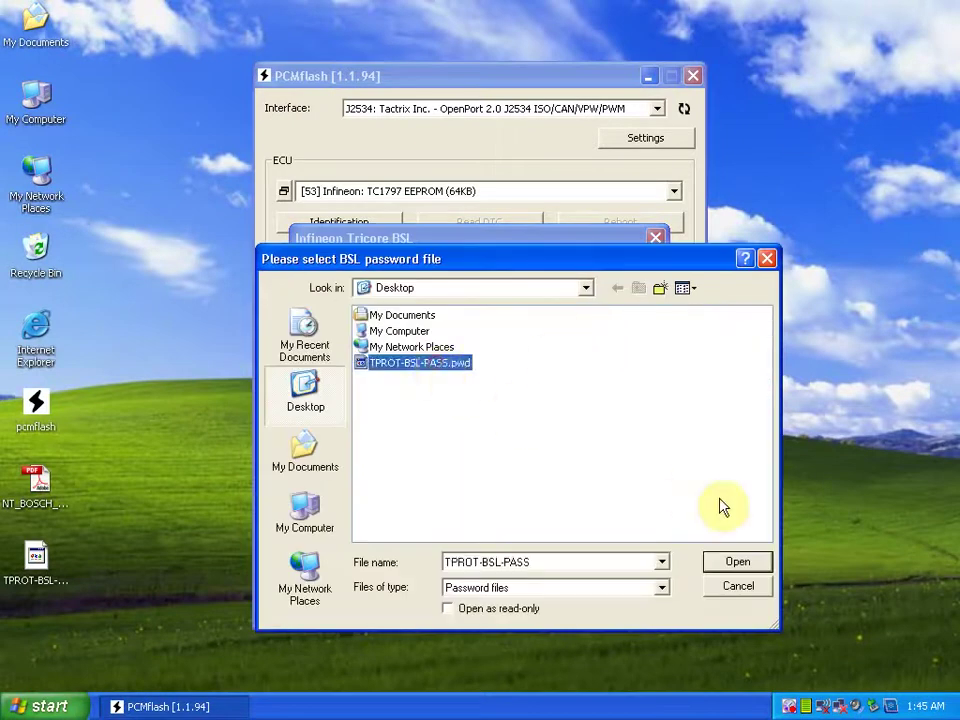
pyautogui.click(739, 561)
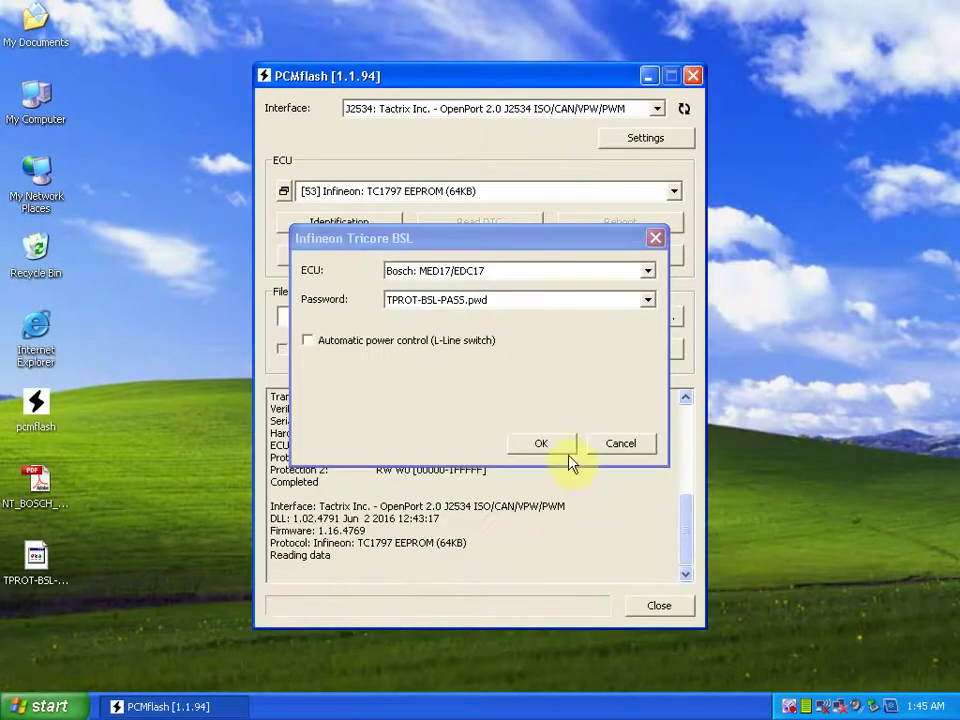
pyautogui.click(560, 446)
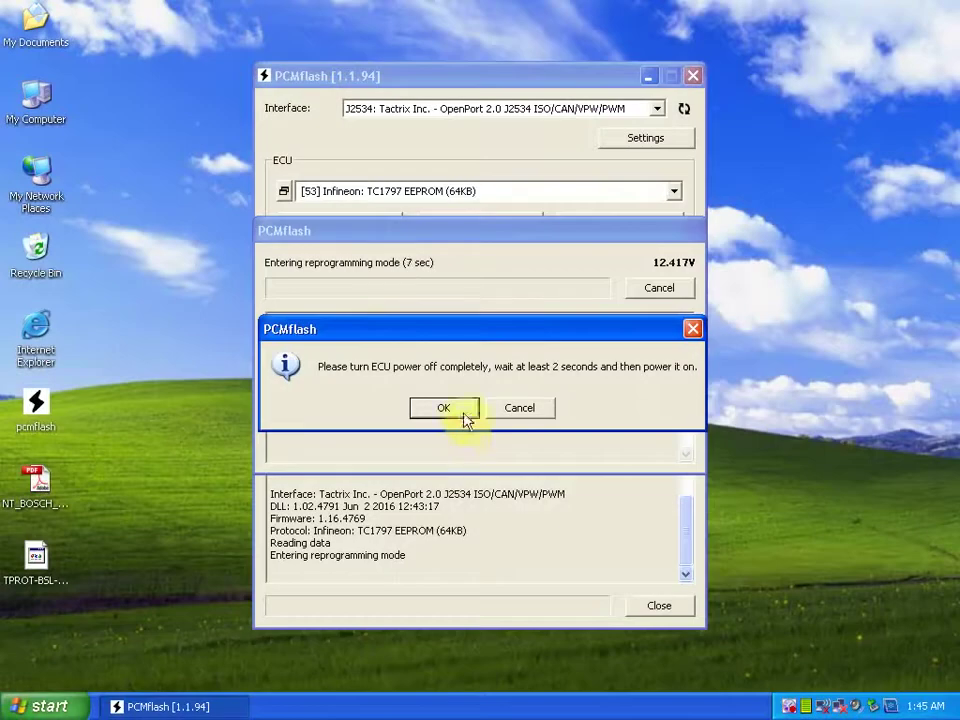
pyautogui.click(461, 410)
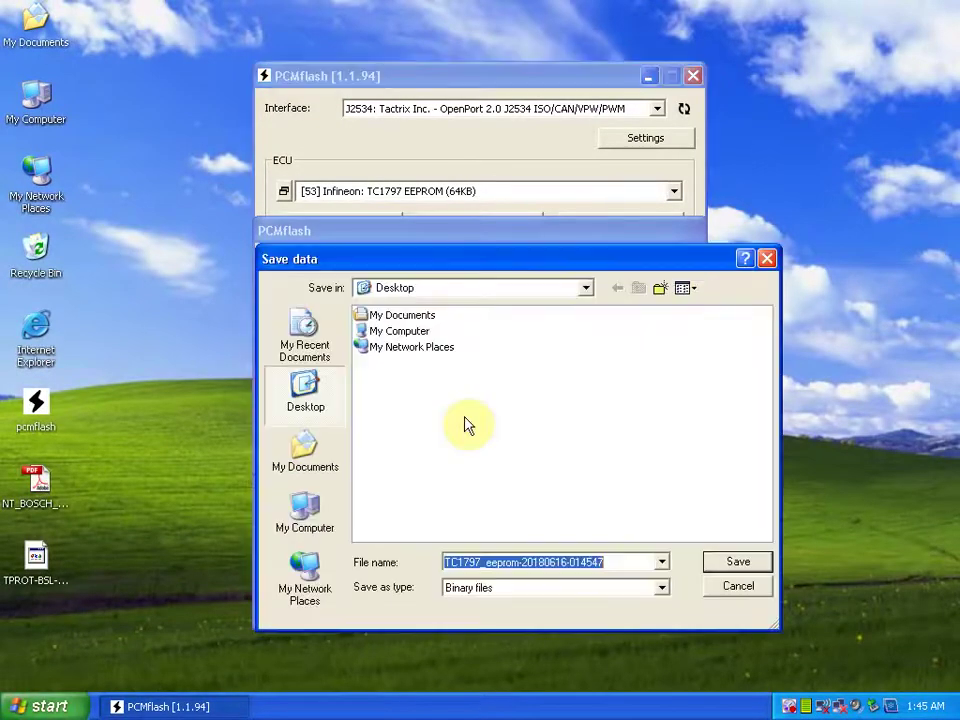
pyautogui.click(739, 563)
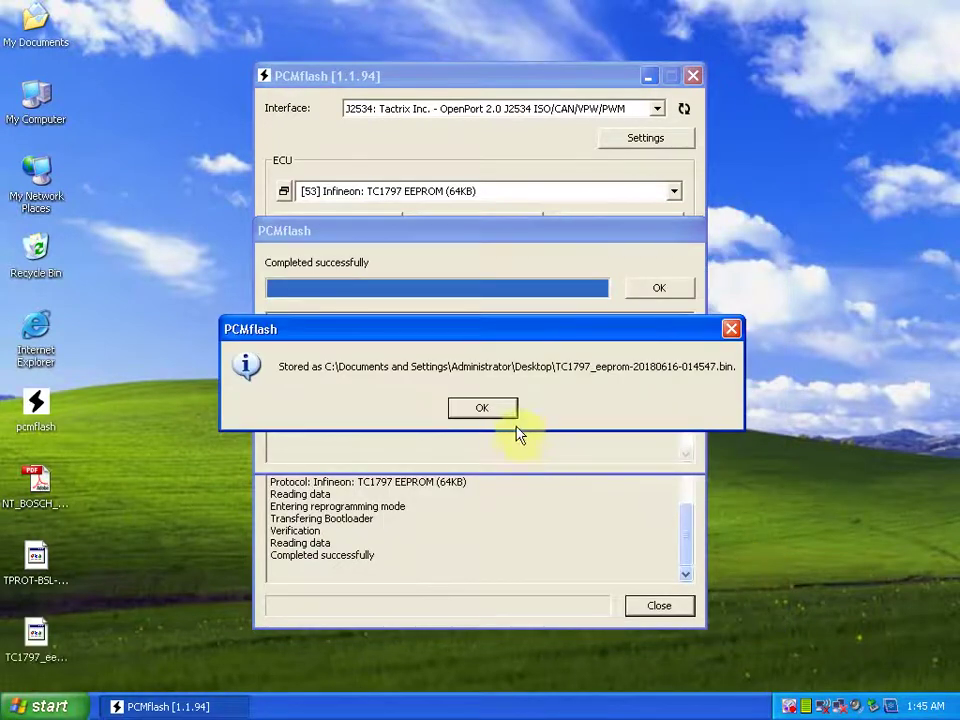
pyautogui.click(482, 408)
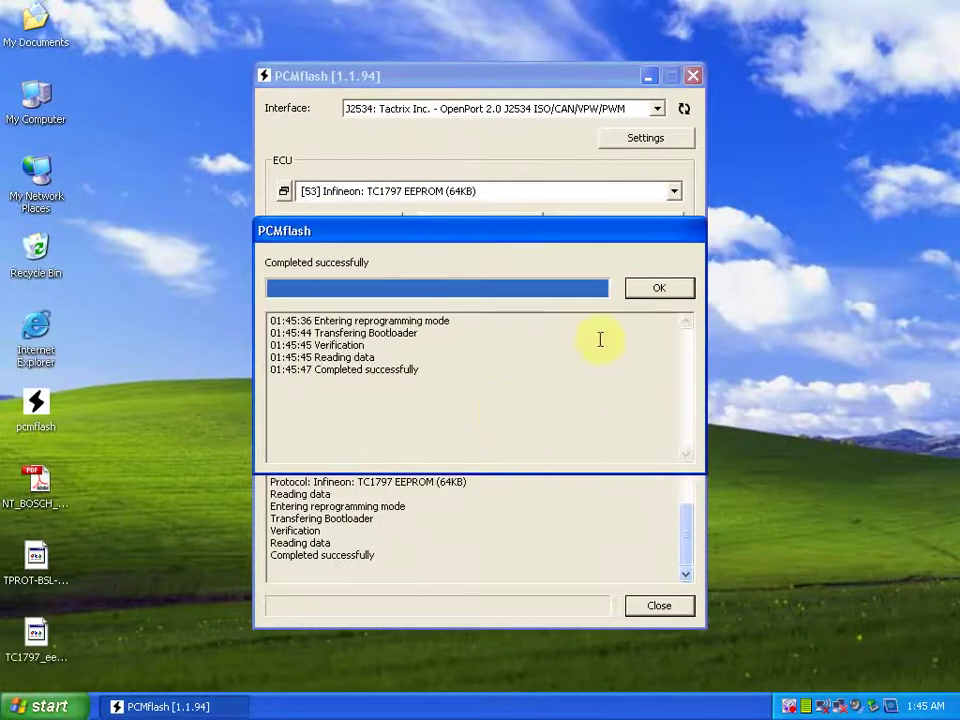
pyautogui.click(660, 291)
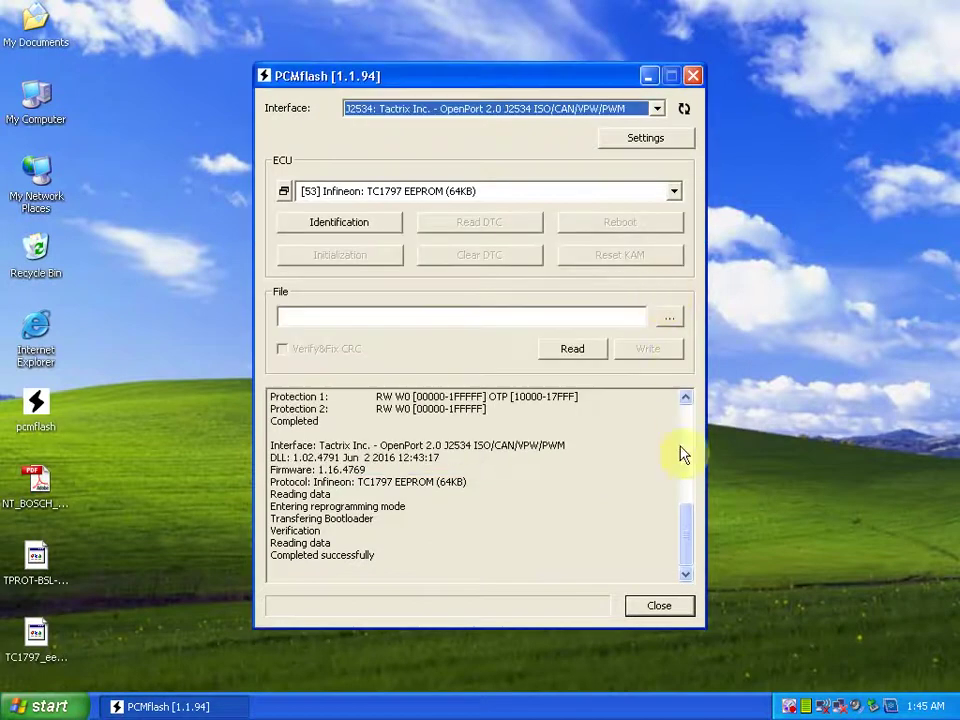
pyautogui.click(658, 605)
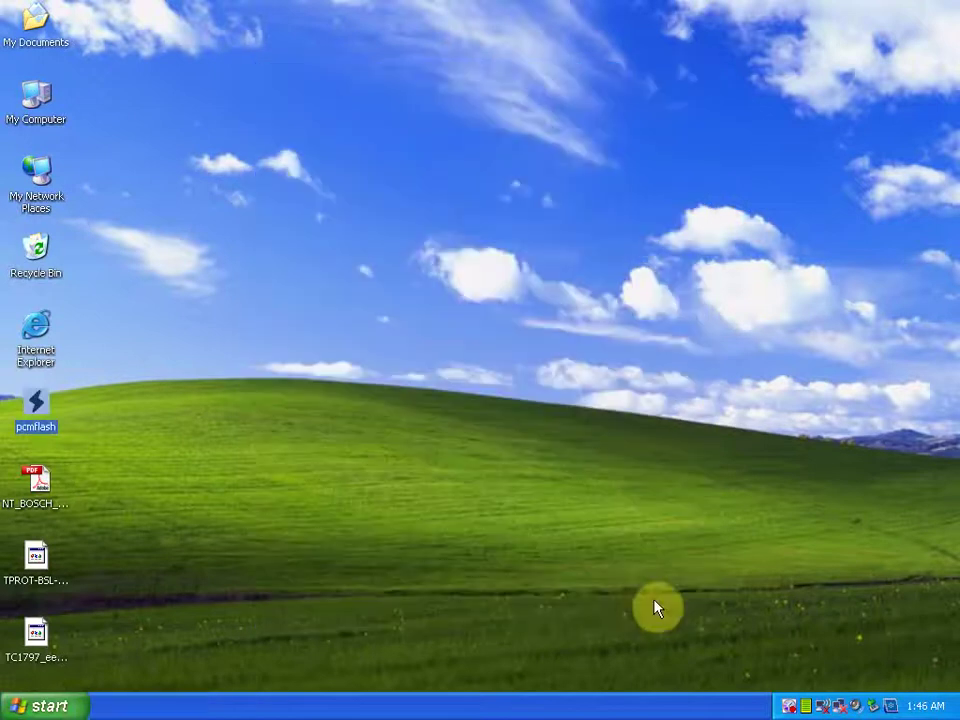